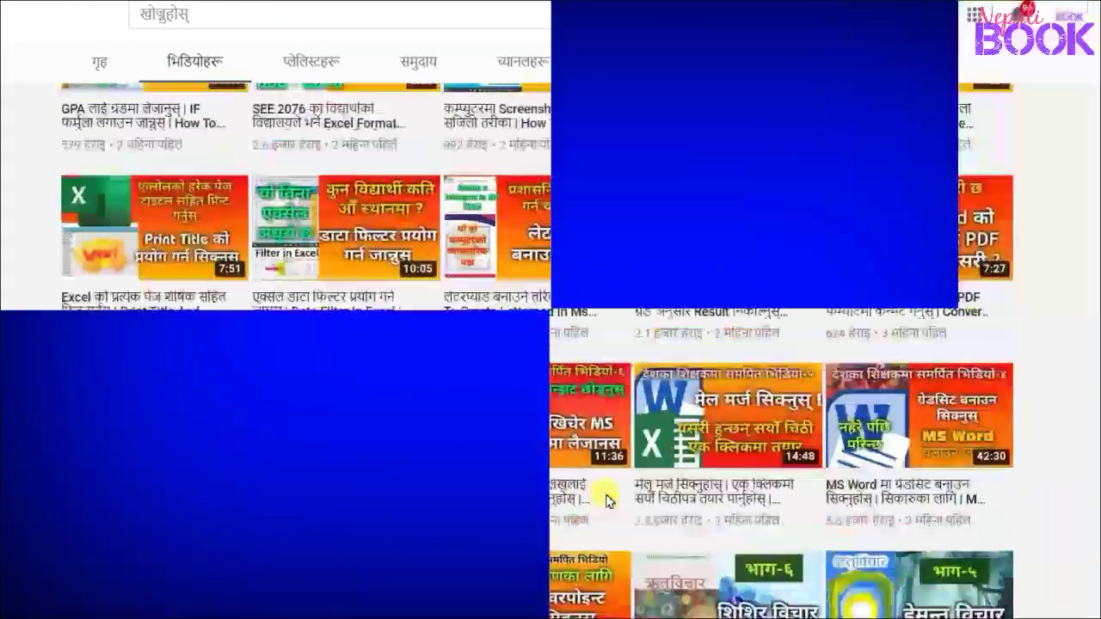
{"action": "scroll", "coordinate": [607, 501], "scroll_direction": "up", "scroll_amount": 10}
{"action": "scroll", "coordinate": [607, 501], "scroll_direction": "up", "scroll_amount": 10}
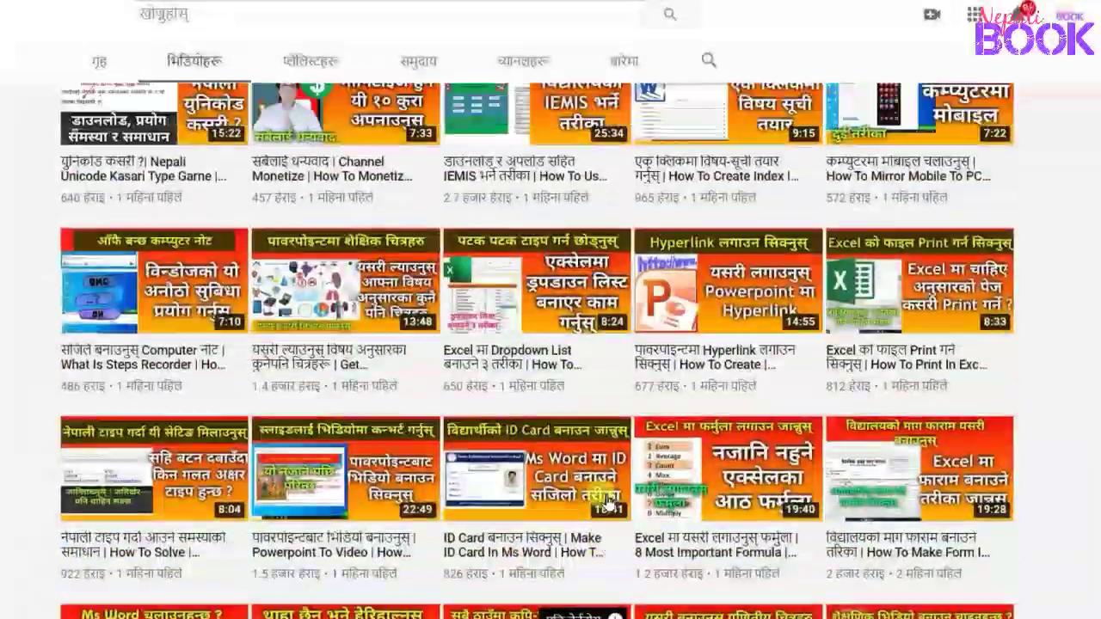
{"action": "scroll", "coordinate": [607, 501], "scroll_direction": "up", "scroll_amount": 1}
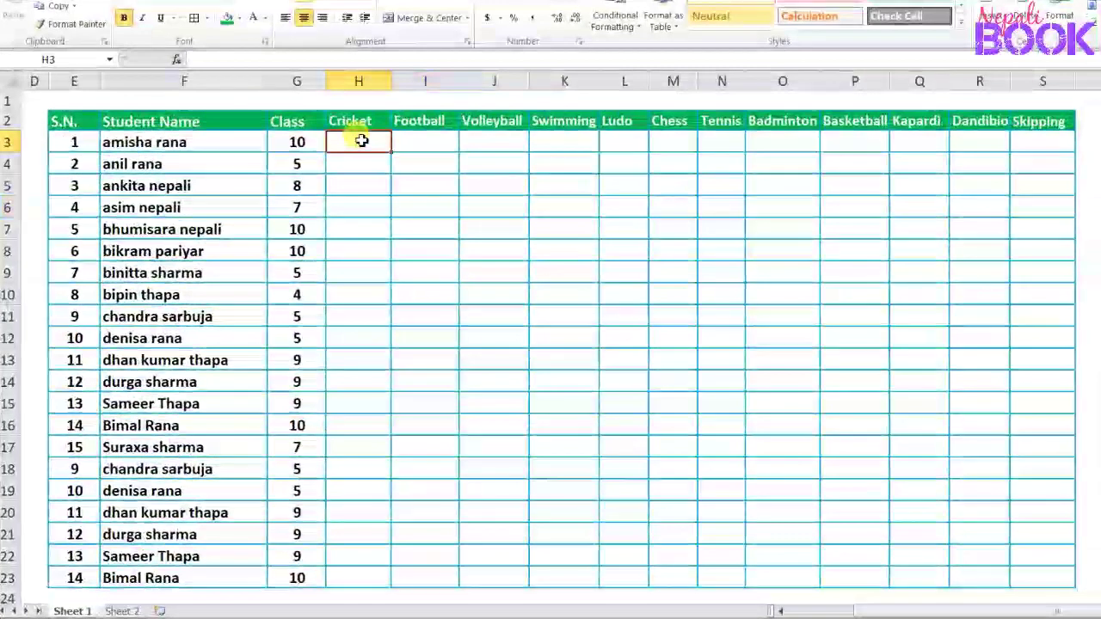
{"action": "left_click_drag", "start_coordinate": [361, 141], "coordinate": [680, 449]}
{"action": "left_click", "coordinate": [514, 322]}
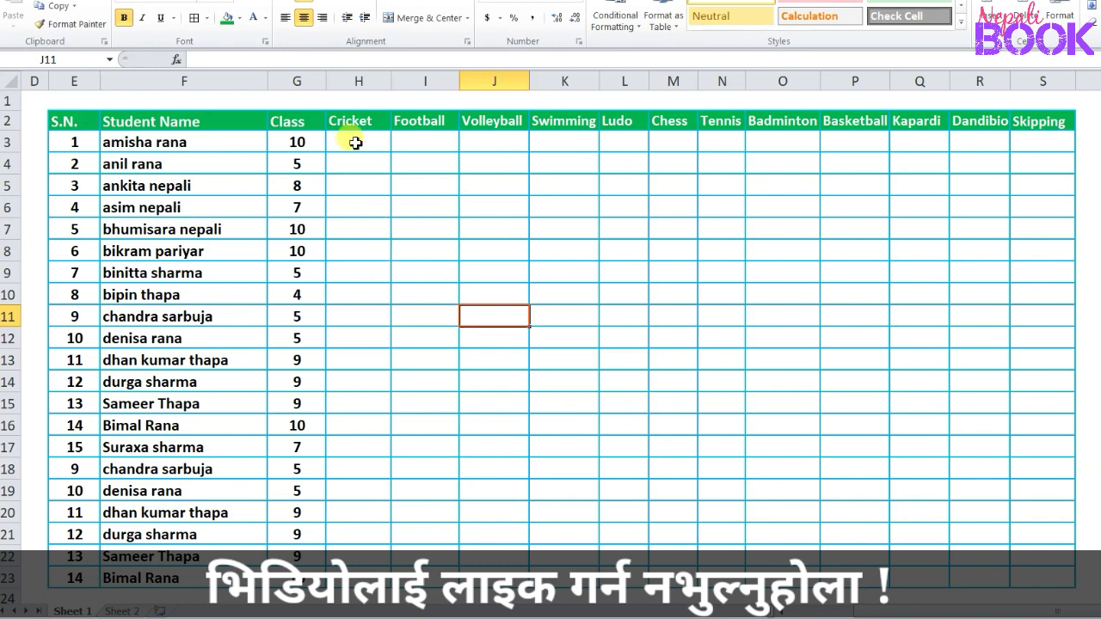
{"action": "left_click_drag", "start_coordinate": [355, 143], "coordinate": [869, 482]}
{"action": "left_click", "coordinate": [604, 363]}
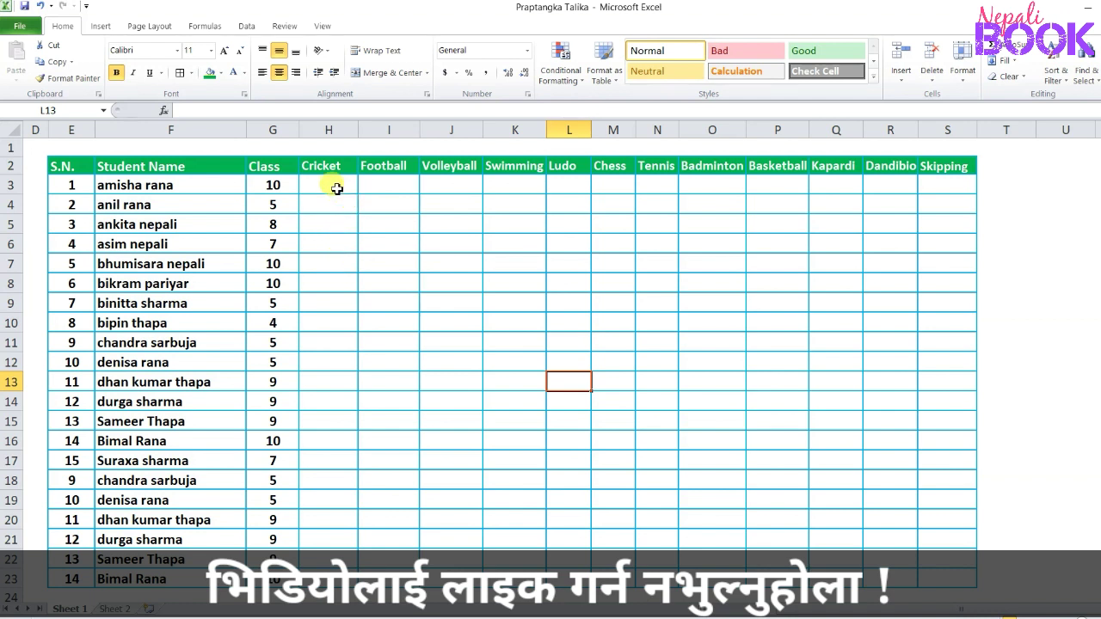
{"action": "left_click_drag", "start_coordinate": [330, 182], "coordinate": [937, 576]}
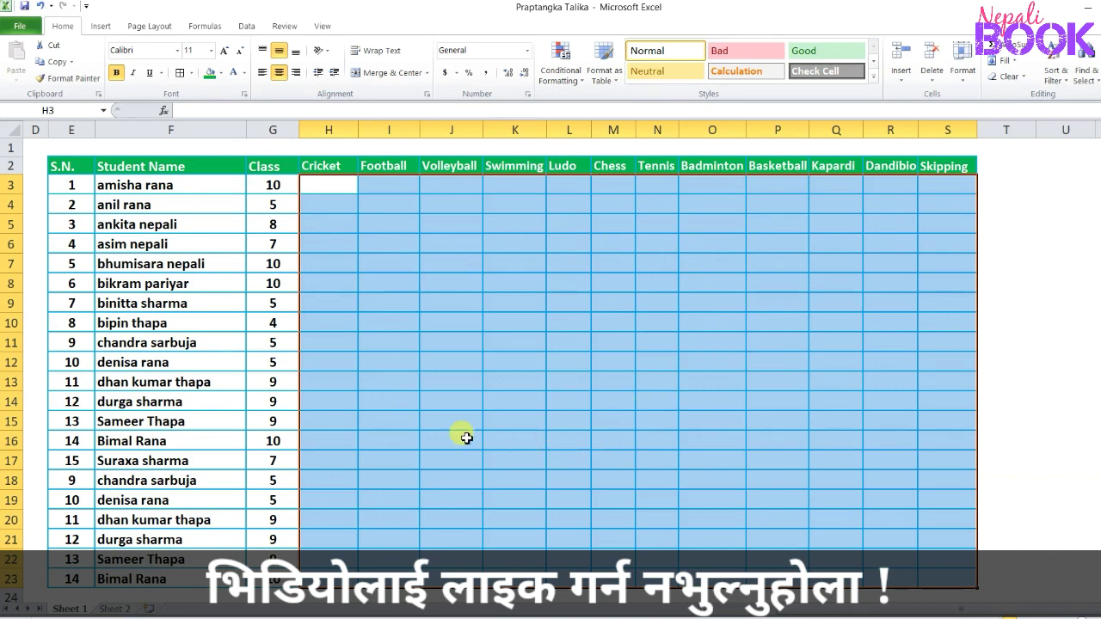
{"action": "left_click", "coordinate": [381, 272]}
Step: Create a new conditional formatting rule for the empty sports cells H3:S23, with Icon Sets as the format style
{"action": "left_click_drag", "start_coordinate": [329, 184], "coordinate": [945, 581]}
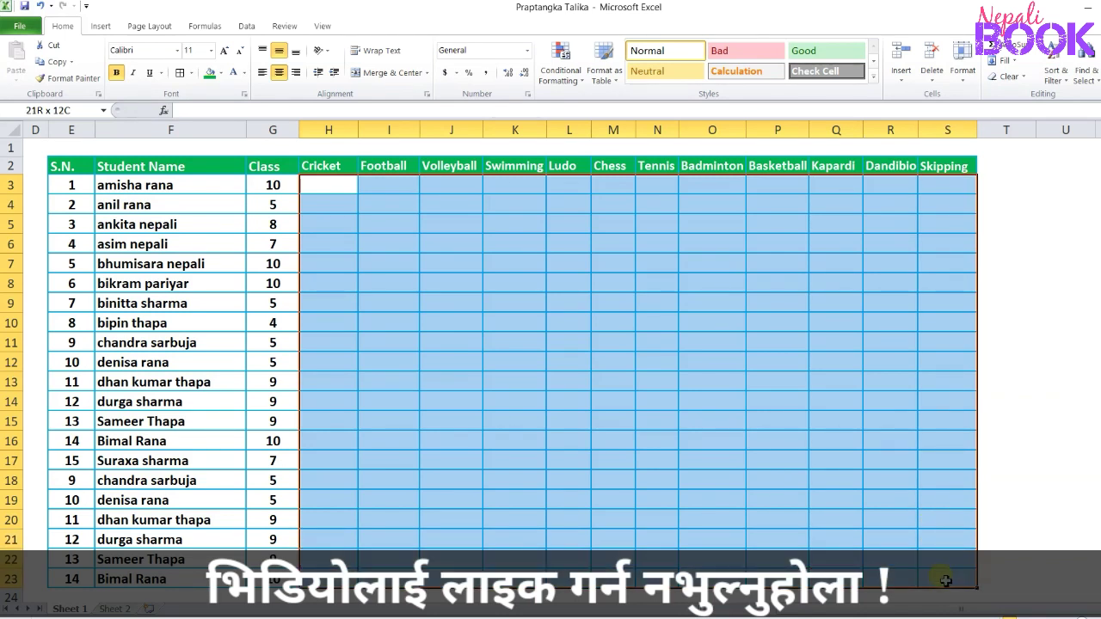
{"action": "left_click_drag", "start_coordinate": [945, 580], "coordinate": [945, 580]}
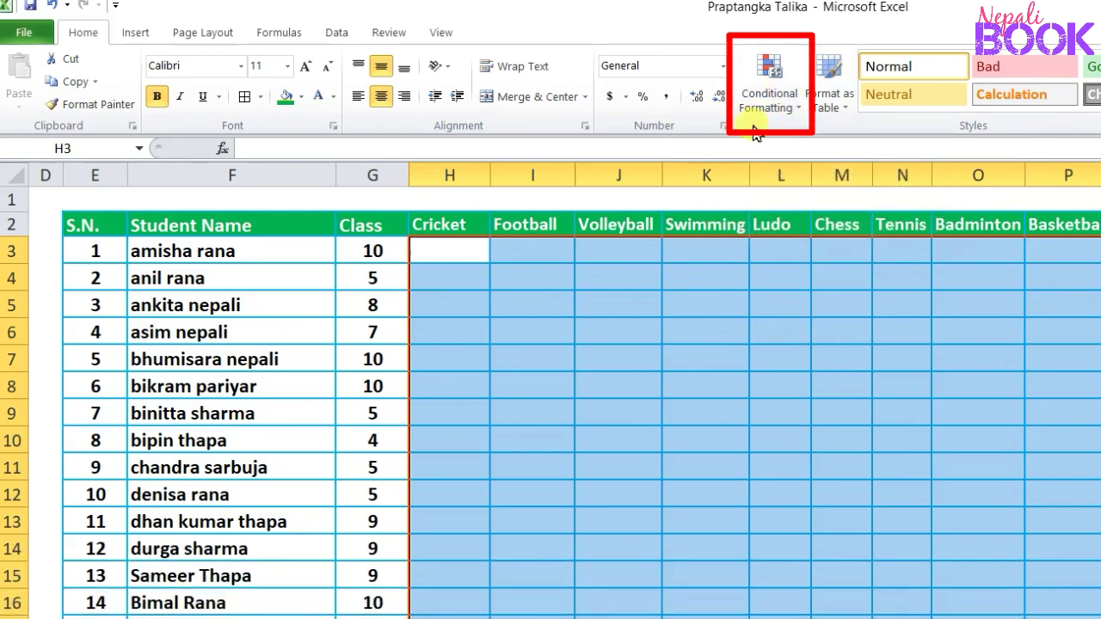
{"action": "left_click", "coordinate": [784, 110]}
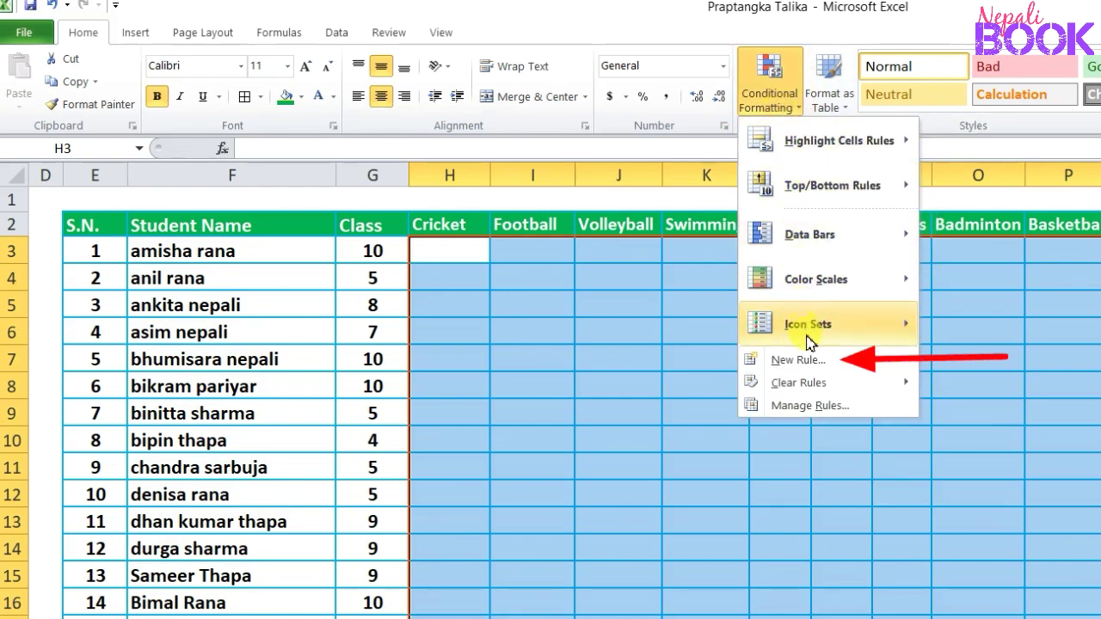
{"action": "mouse_move", "coordinate": [796, 148]}
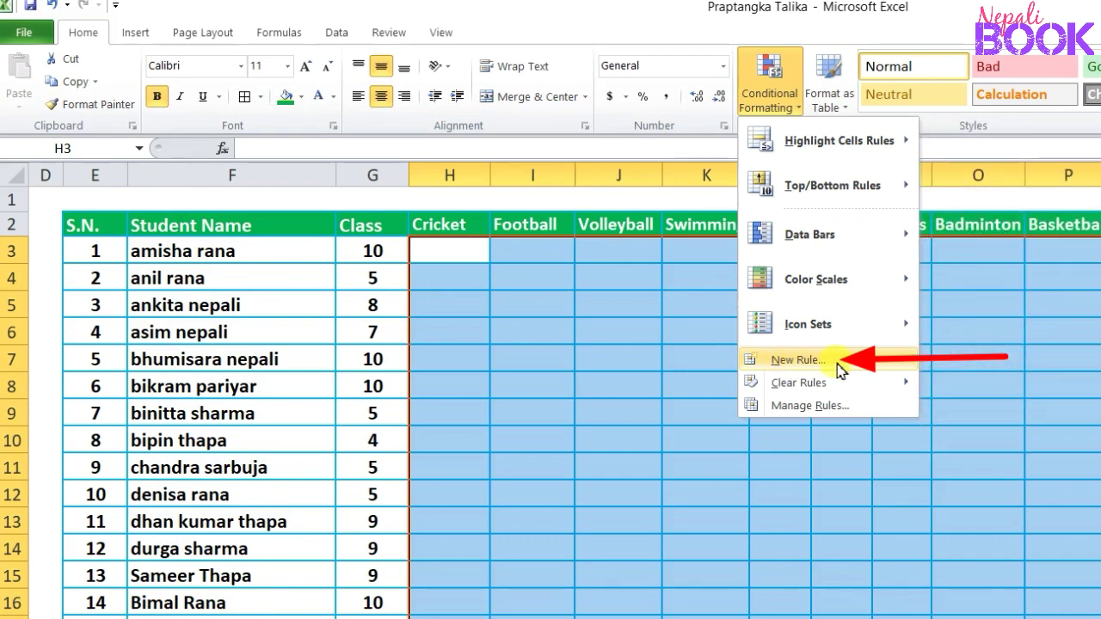
{"action": "left_click", "coordinate": [839, 369]}
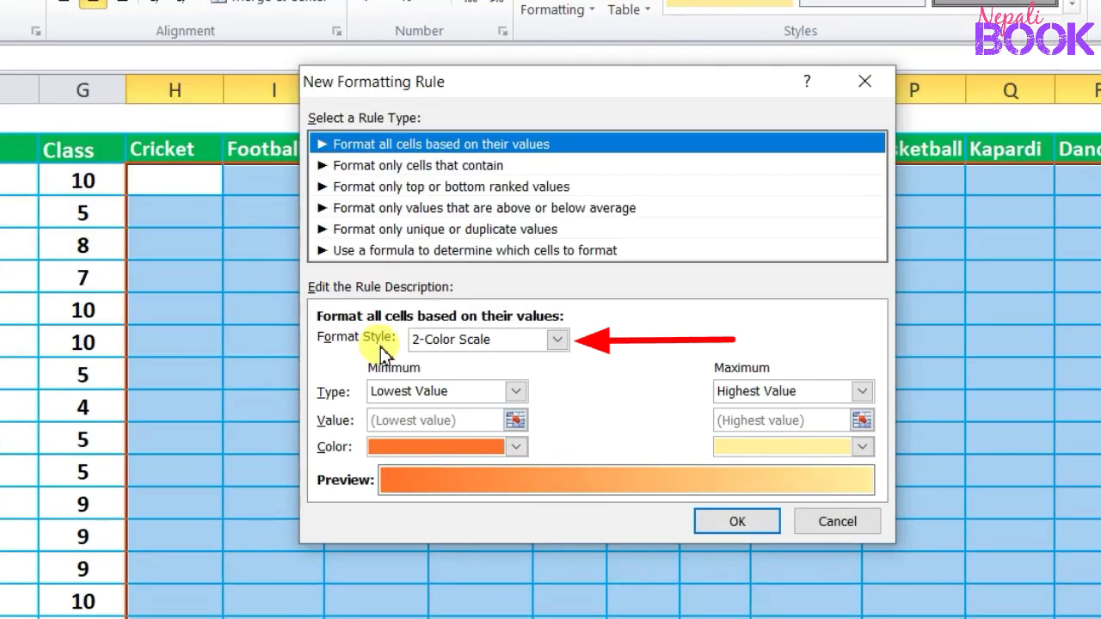
{"action": "left_click", "coordinate": [557, 341]}
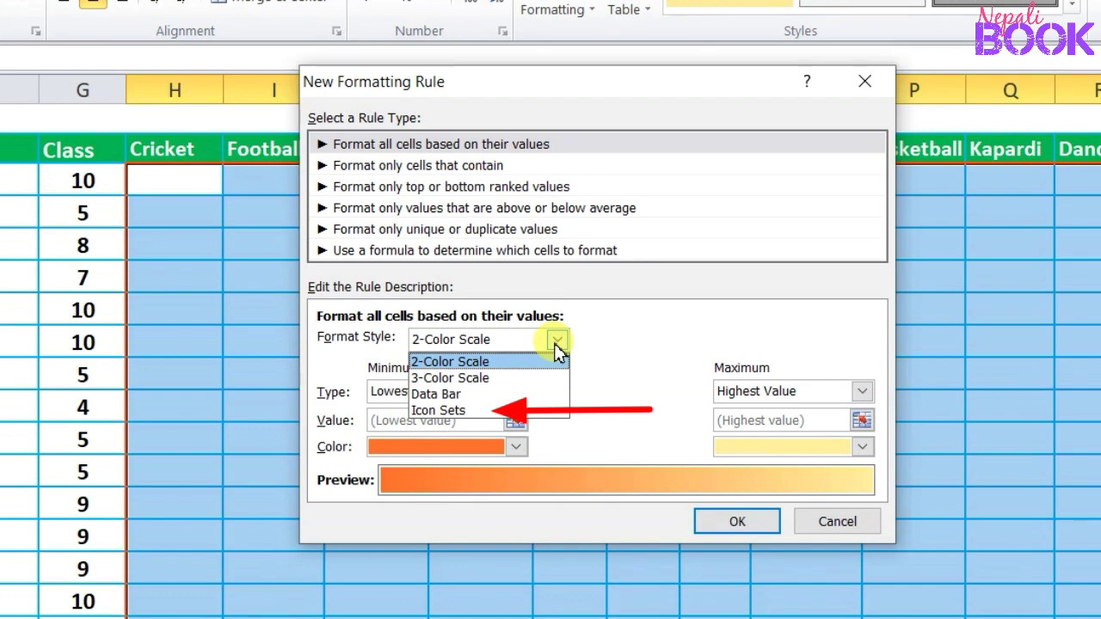
{"action": "left_click", "coordinate": [479, 413]}
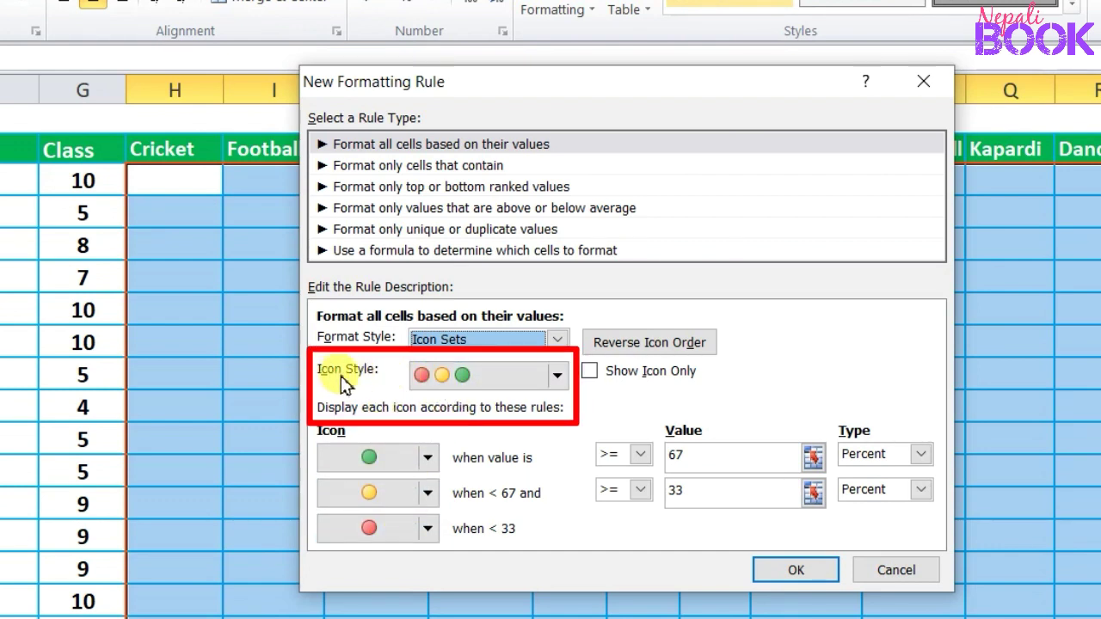
Step: Choose the icon style with the red cross, yellow exclamation mark and green check mark
{"action": "left_click", "coordinate": [557, 376]}
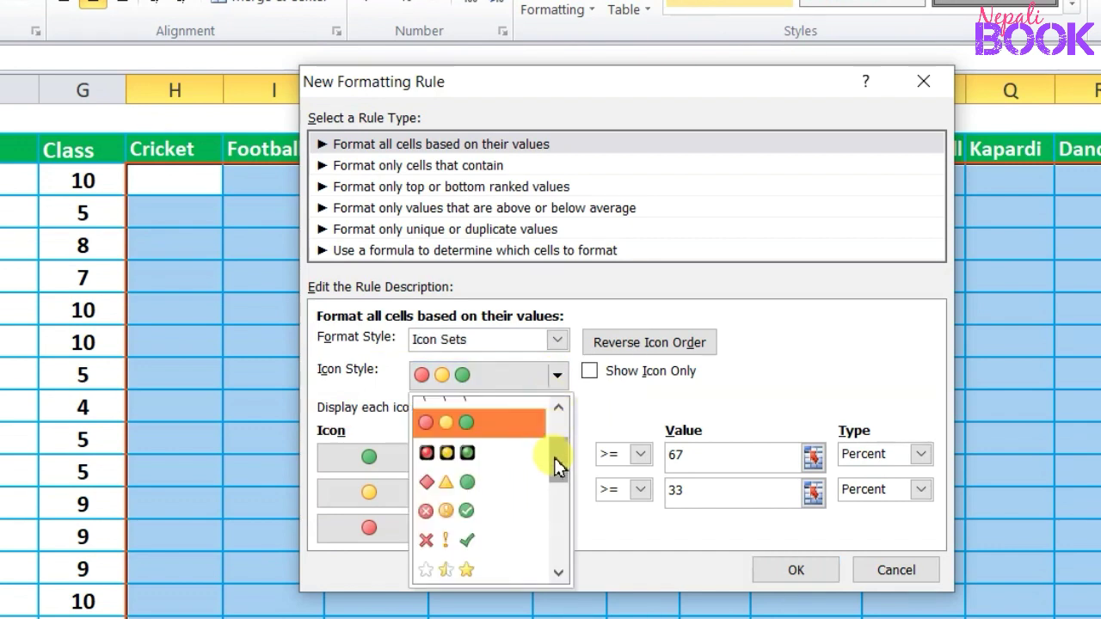
{"action": "left_click_drag", "start_coordinate": [555, 465], "coordinate": [560, 560]}
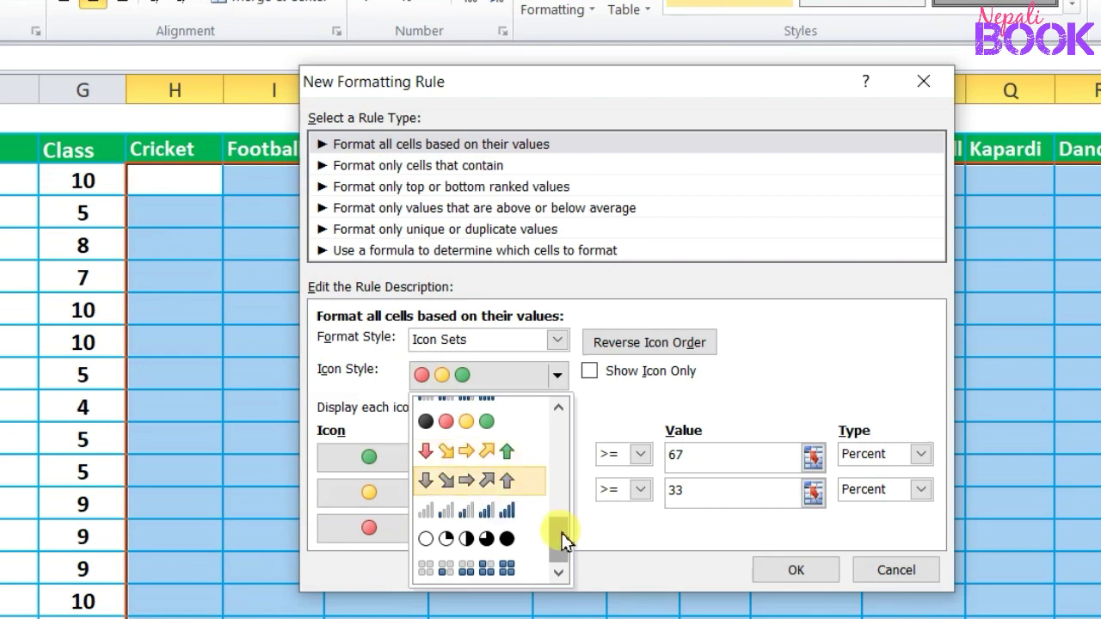
{"action": "left_click_drag", "start_coordinate": [565, 536], "coordinate": [563, 503]}
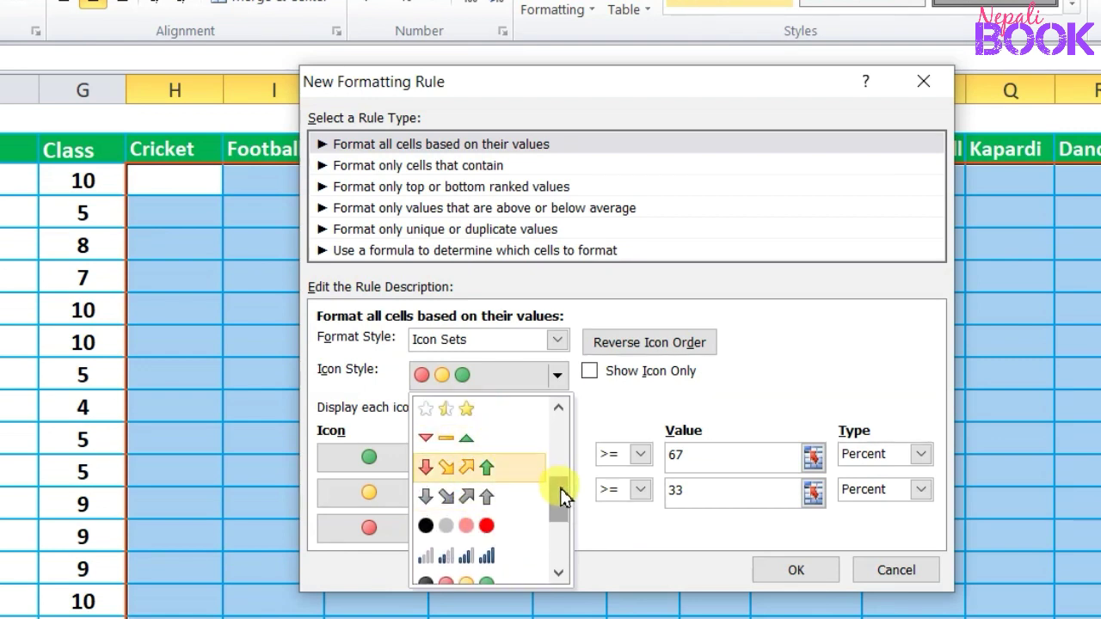
{"action": "left_click_drag", "start_coordinate": [560, 491], "coordinate": [560, 465]}
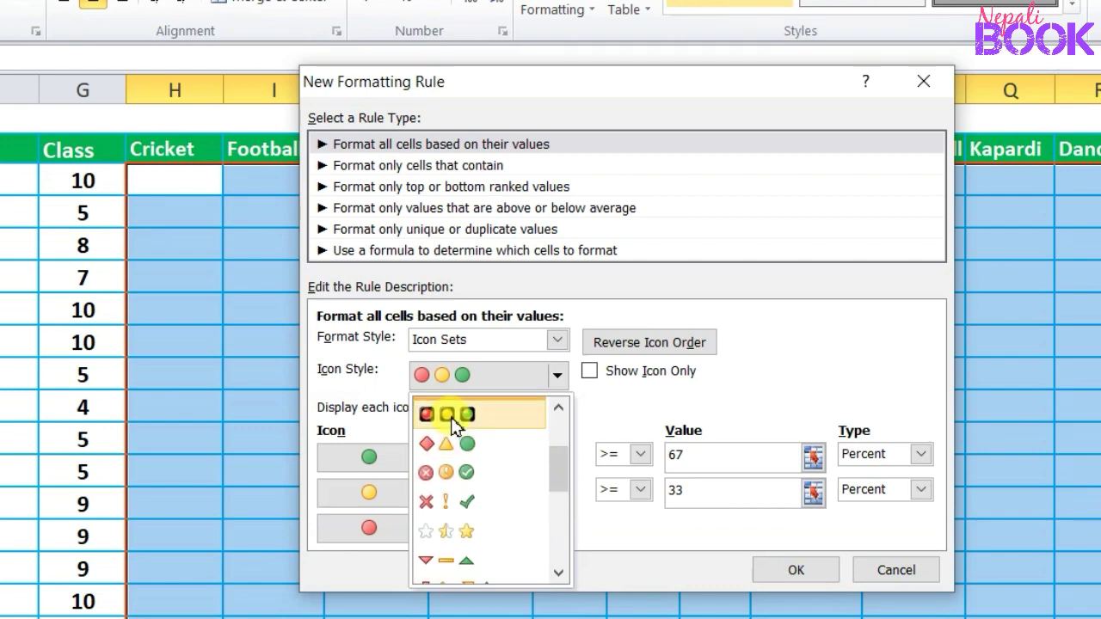
{"action": "left_click", "coordinate": [465, 508]}
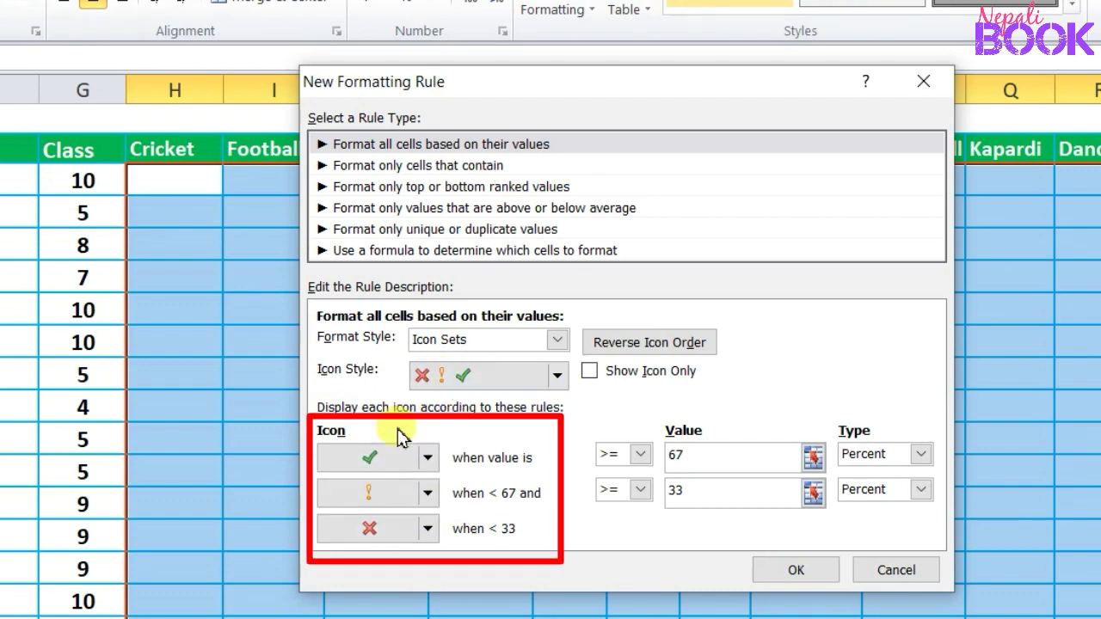
Step: Change the rule's middle icon to the red cross and the lowest one to No Cell Icon
{"action": "left_click", "coordinate": [428, 492]}
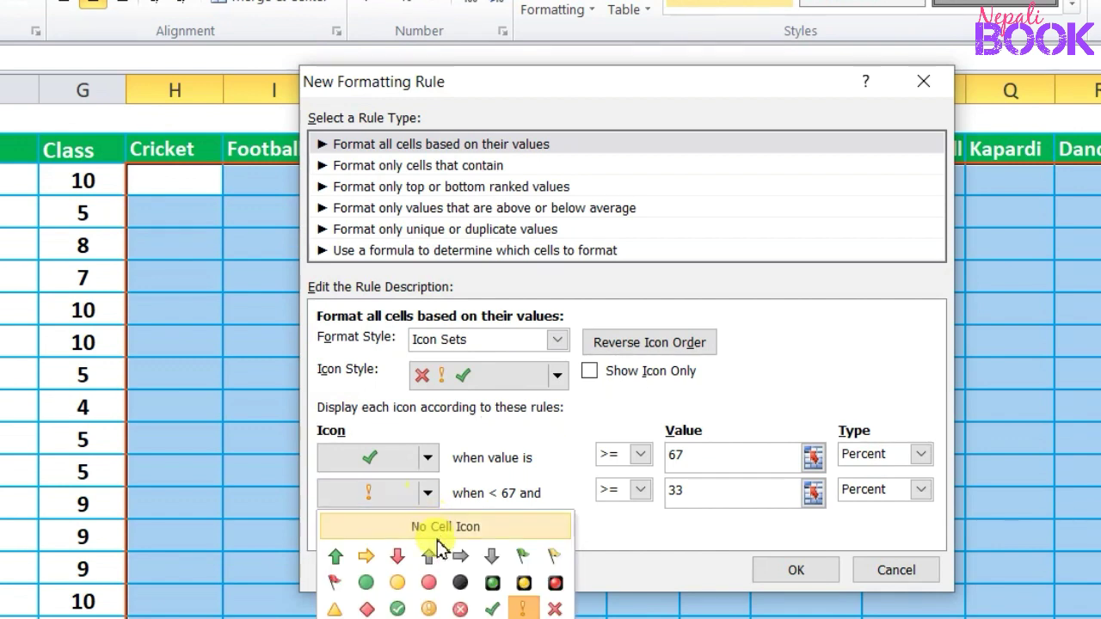
{"action": "left_click", "coordinate": [553, 610]}
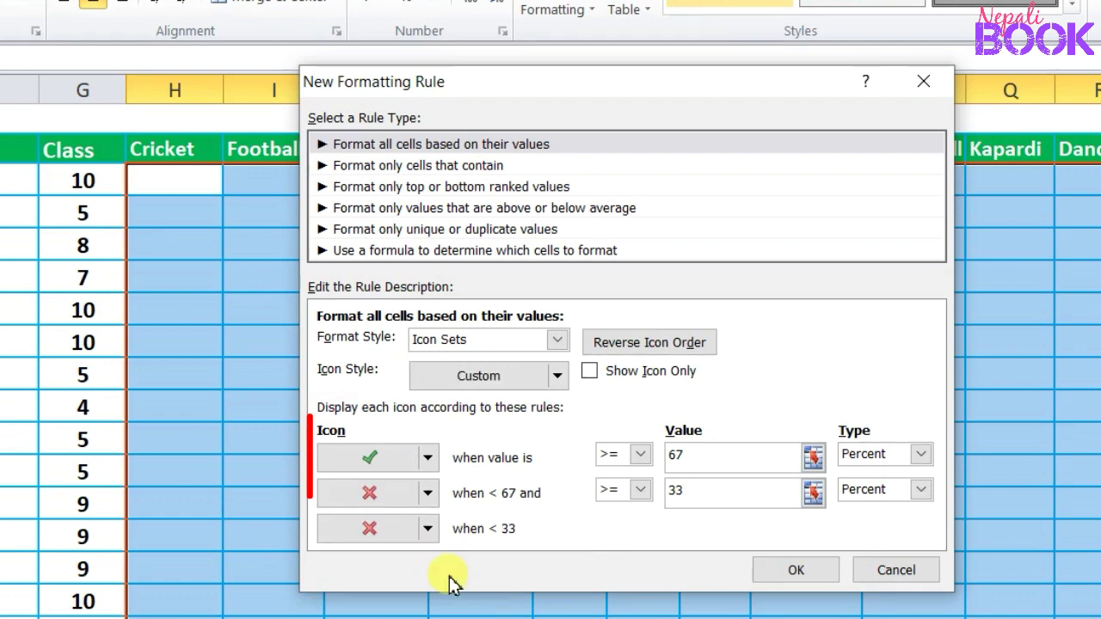
{"action": "left_click", "coordinate": [427, 531]}
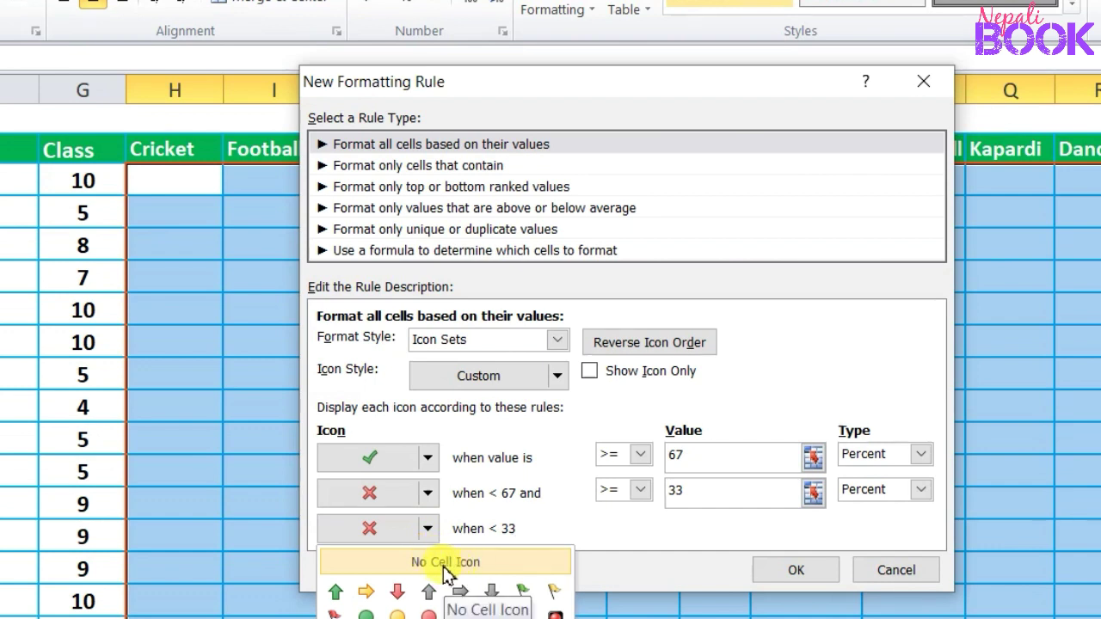
{"action": "left_click", "coordinate": [444, 563]}
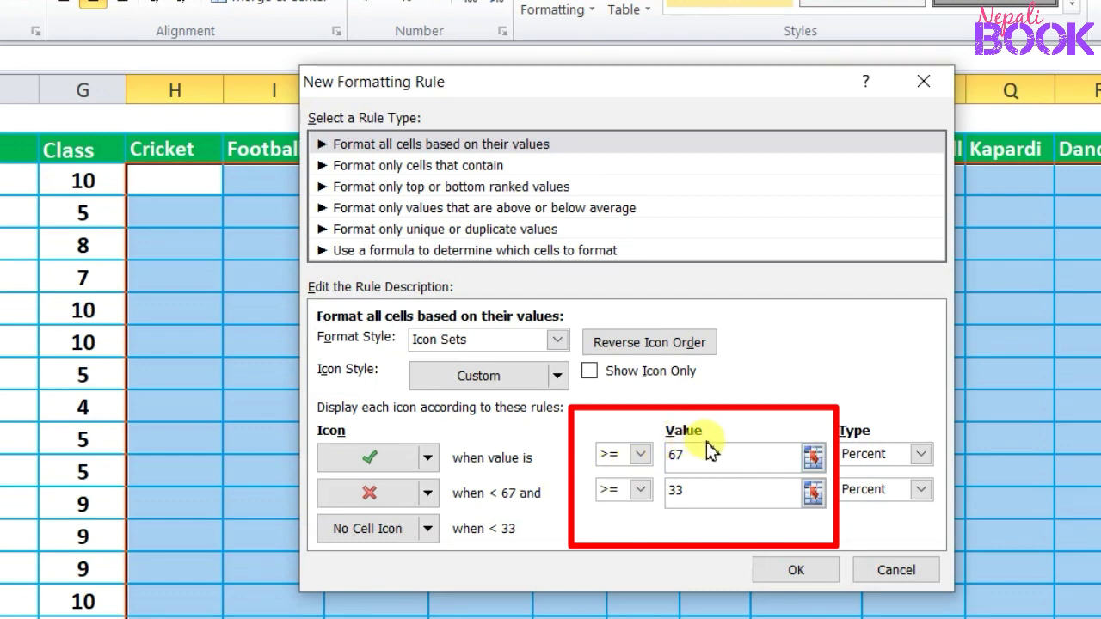
Step: Set the check mark threshold to >= 1 and the red cross threshold to >= 0, and apply the rule
{"action": "left_click_drag", "start_coordinate": [714, 454], "coordinate": [660, 454]}
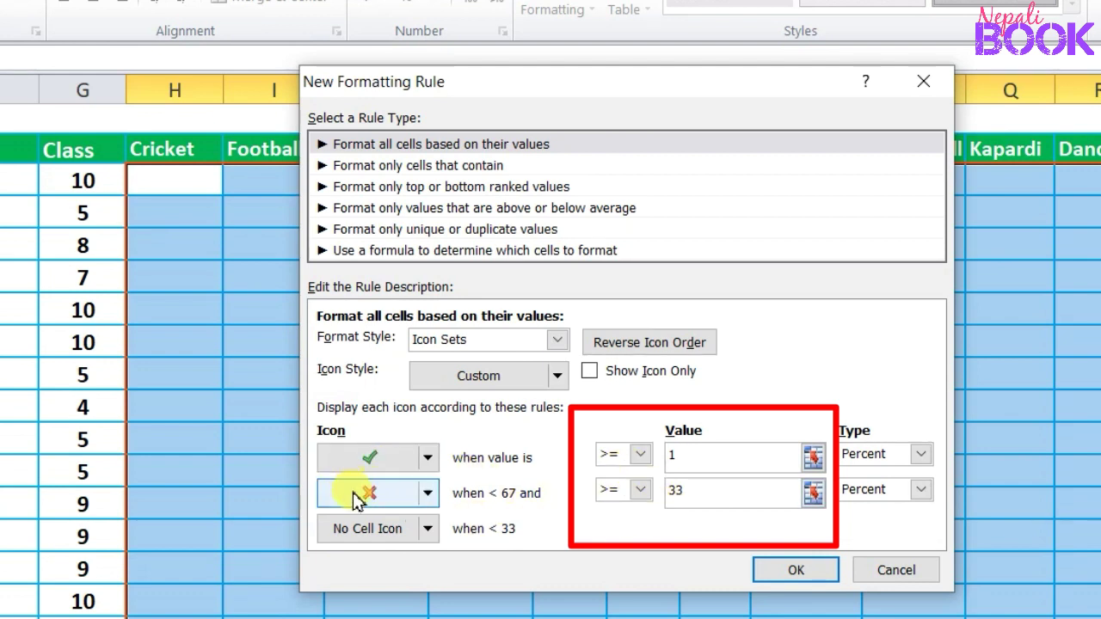
{"action": "left_click_drag", "start_coordinate": [713, 499], "coordinate": [658, 502]}
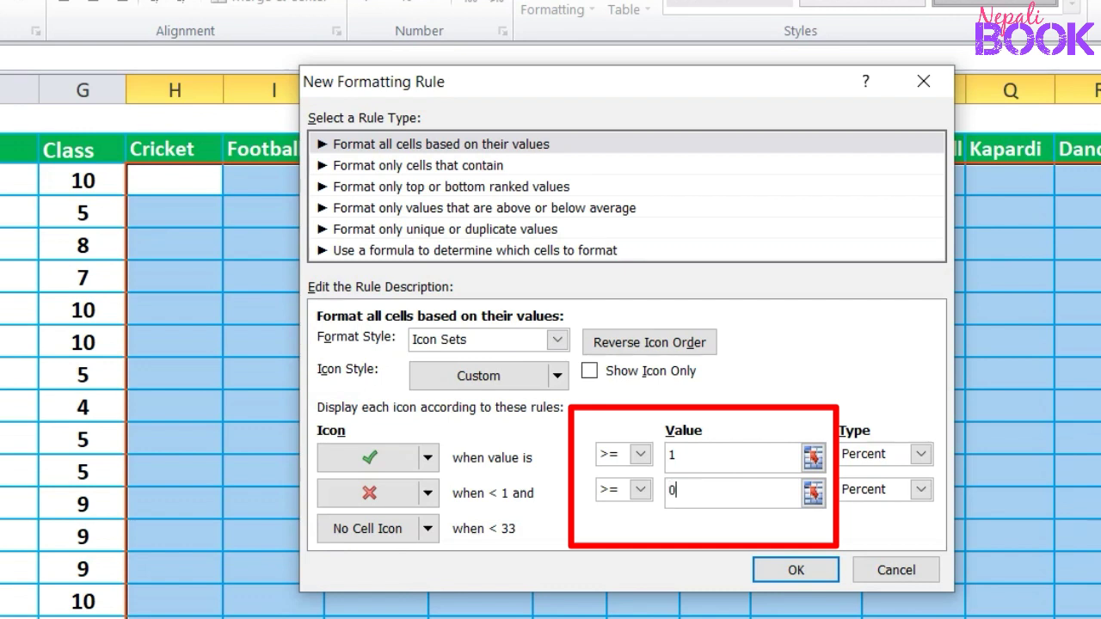
{"action": "type", "text": "0"}
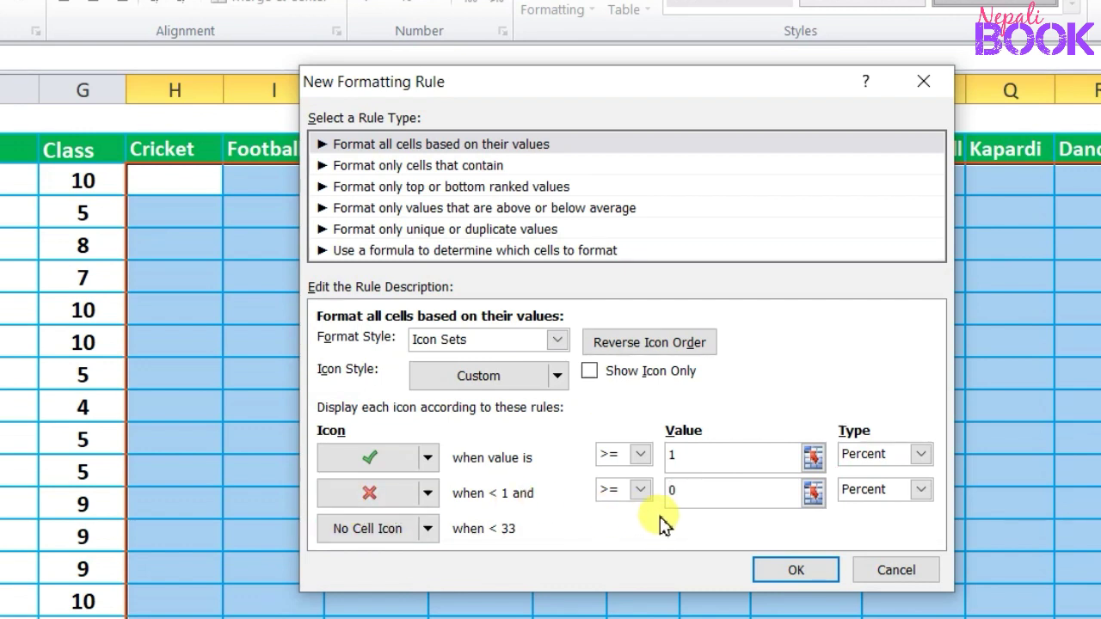
{"action": "left_click", "coordinate": [796, 572]}
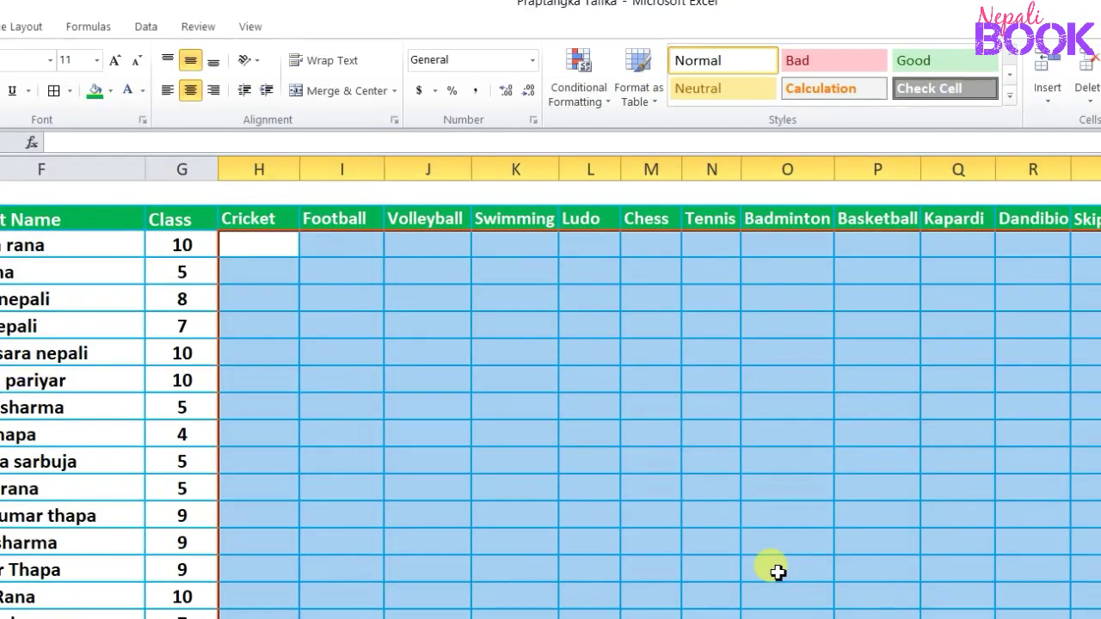
Step: Enter 1 for the first five students in the Cricket column, cells H3 to H7
{"action": "left_click", "coordinate": [351, 431]}
{"action": "left_click", "coordinate": [262, 244]}
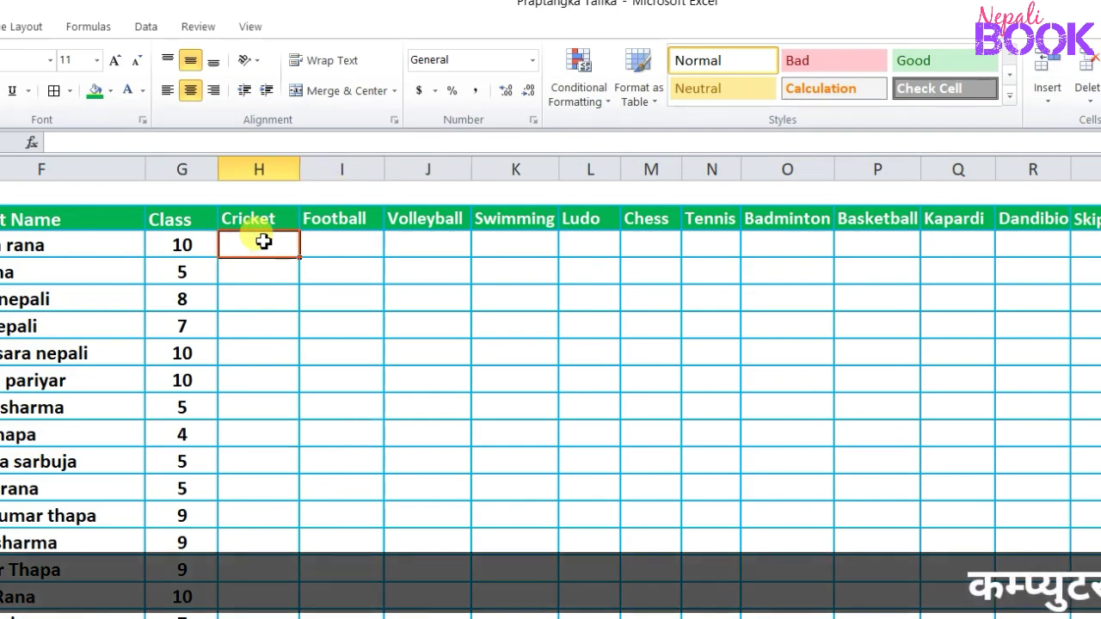
{"action": "type", "text": "1"}
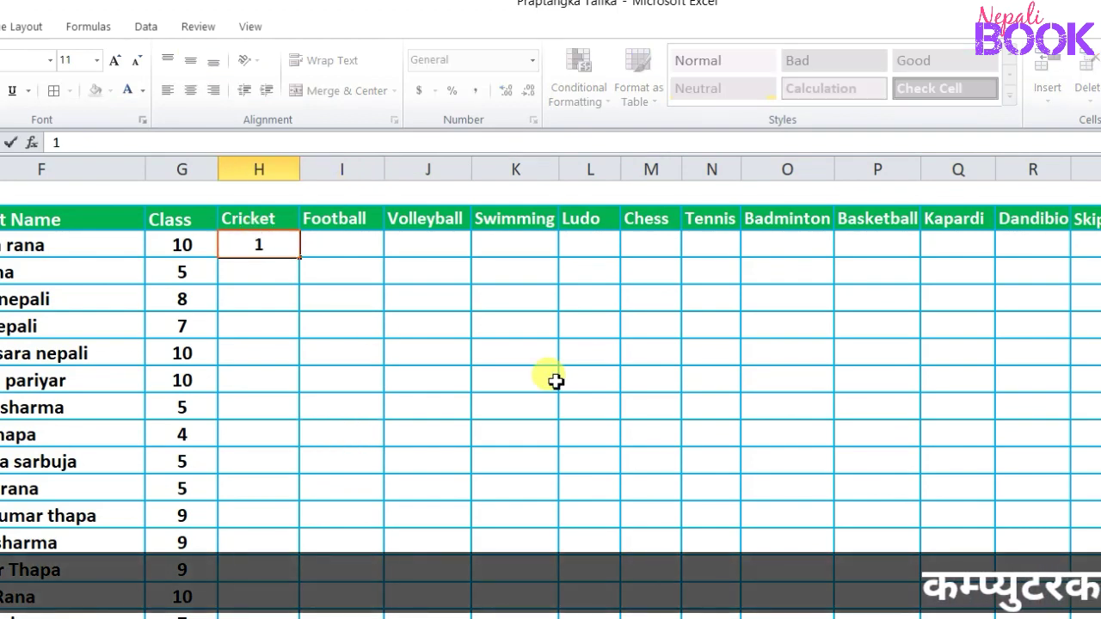
{"action": "key", "text": "Return"}
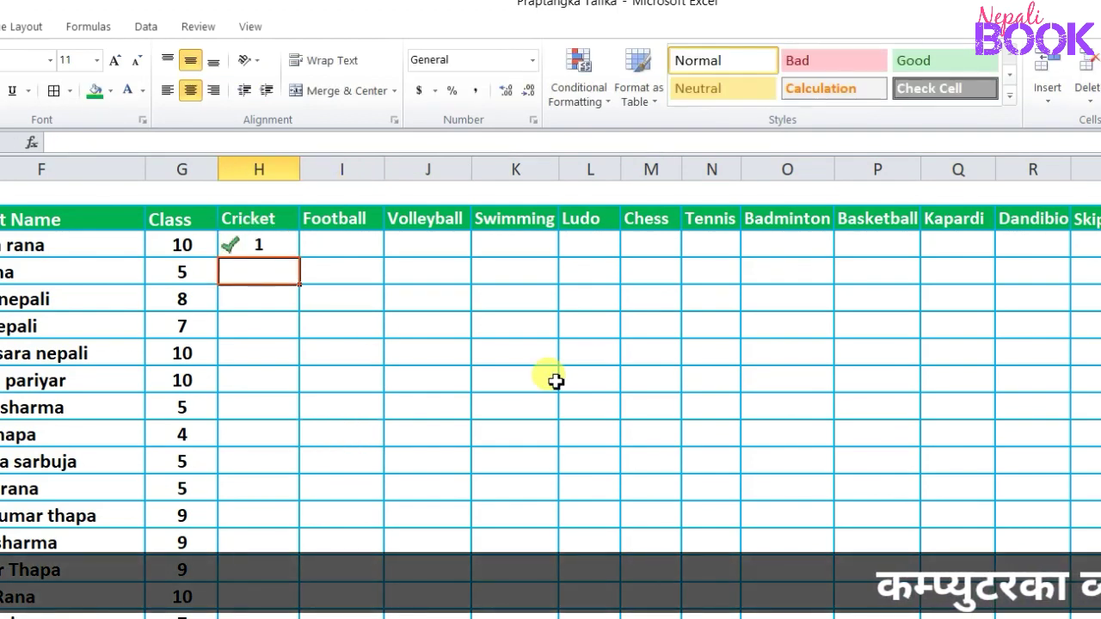
{"action": "type", "text": "1"}
{"action": "key", "text": "Return"}
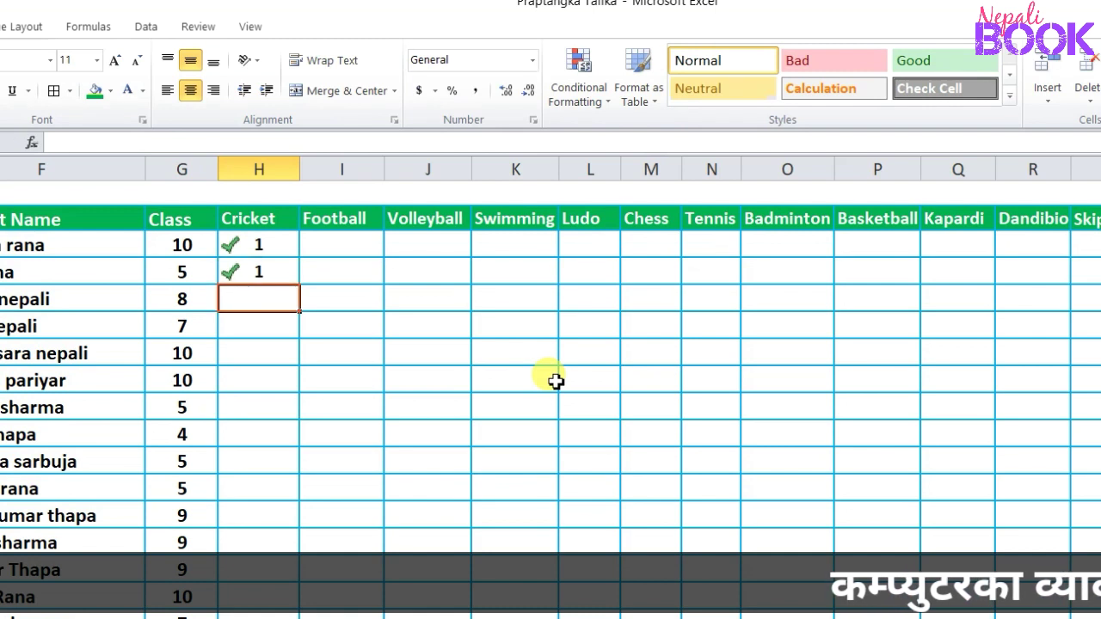
{"action": "type", "text": "1"}
{"action": "key", "text": "Return"}
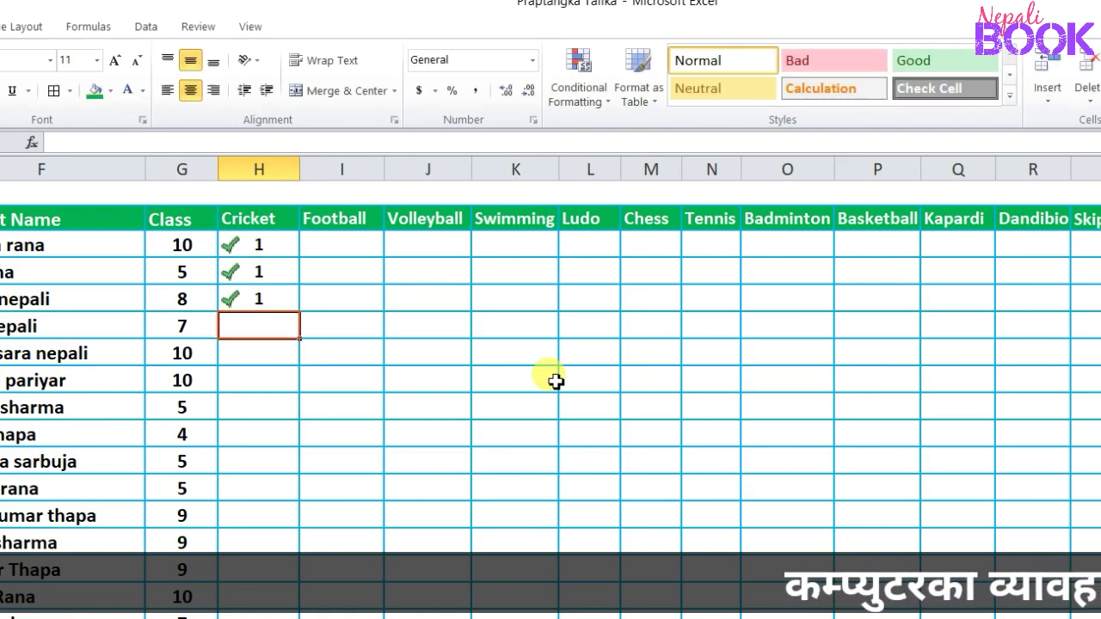
{"action": "type", "text": "1"}
{"action": "key", "text": "Return"}
{"action": "type", "text": "1"}
{"action": "key", "text": "Return"}
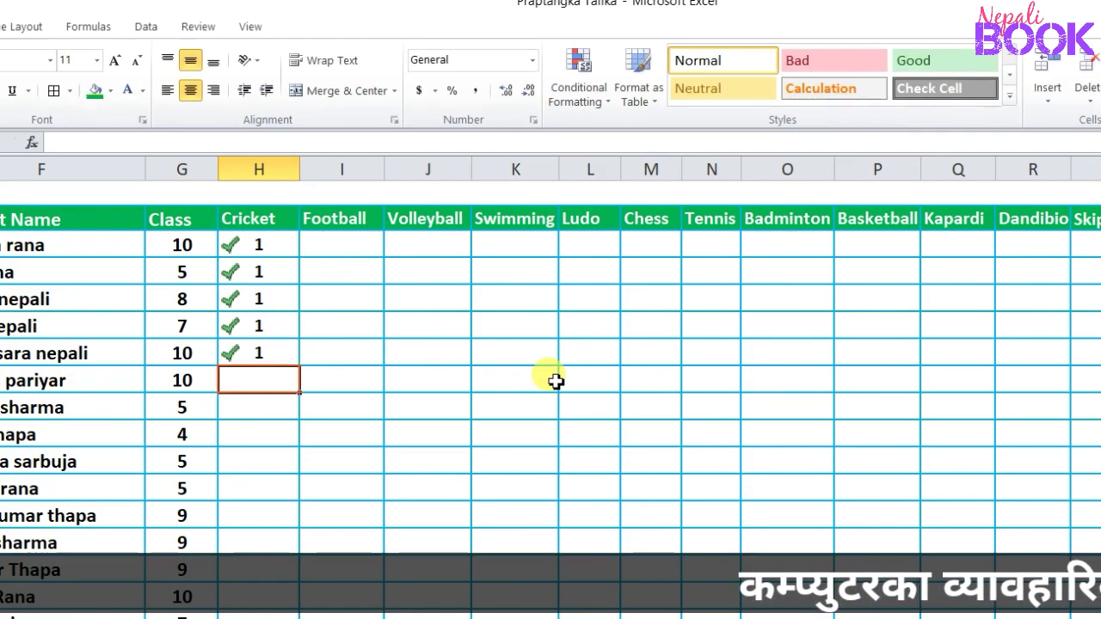
Step: Enter 0 for the following four students in the Cricket column, cells H8 to H11
{"action": "type", "text": "0"}
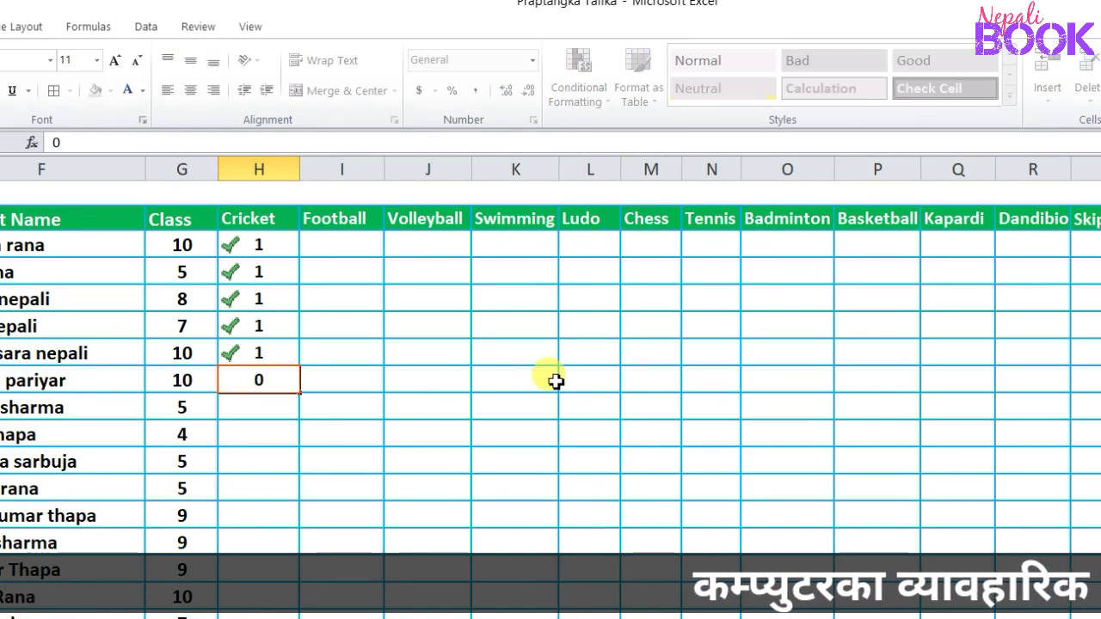
{"action": "key", "text": "Return"}
{"action": "type", "text": "0"}
{"action": "key", "text": "Return"}
{"action": "type", "text": "0"}
{"action": "key", "text": "Return"}
{"action": "type", "text": "0"}
{"action": "key", "text": "Return"}
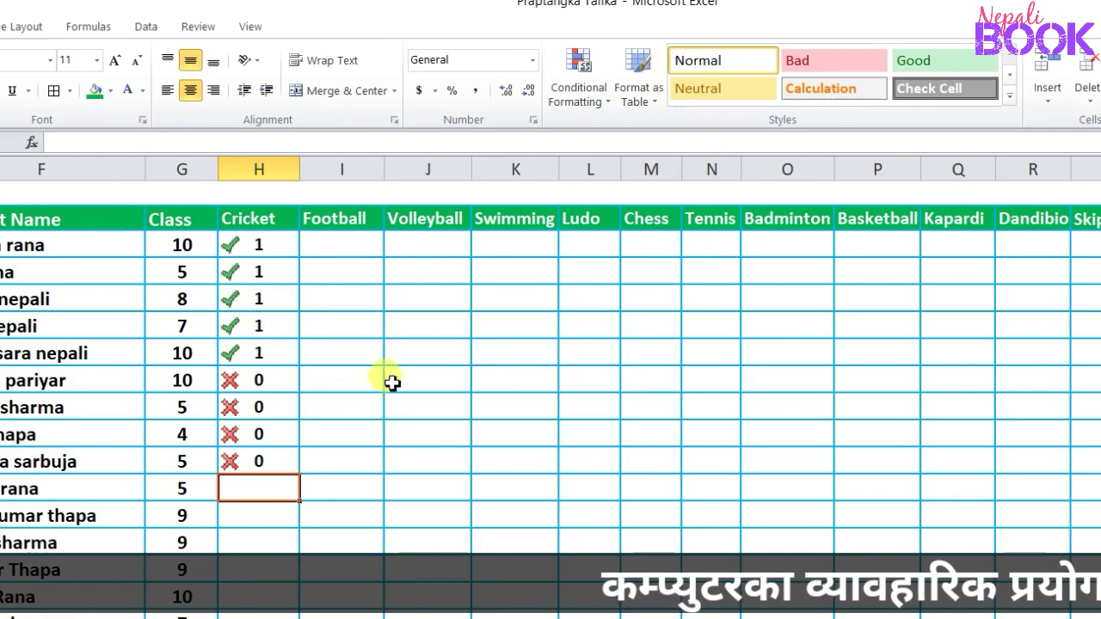
Step: Enter 0, 0, 1 and 1 for the first four students in the Football column, cells I3 to I6
{"action": "left_click", "coordinate": [353, 245]}
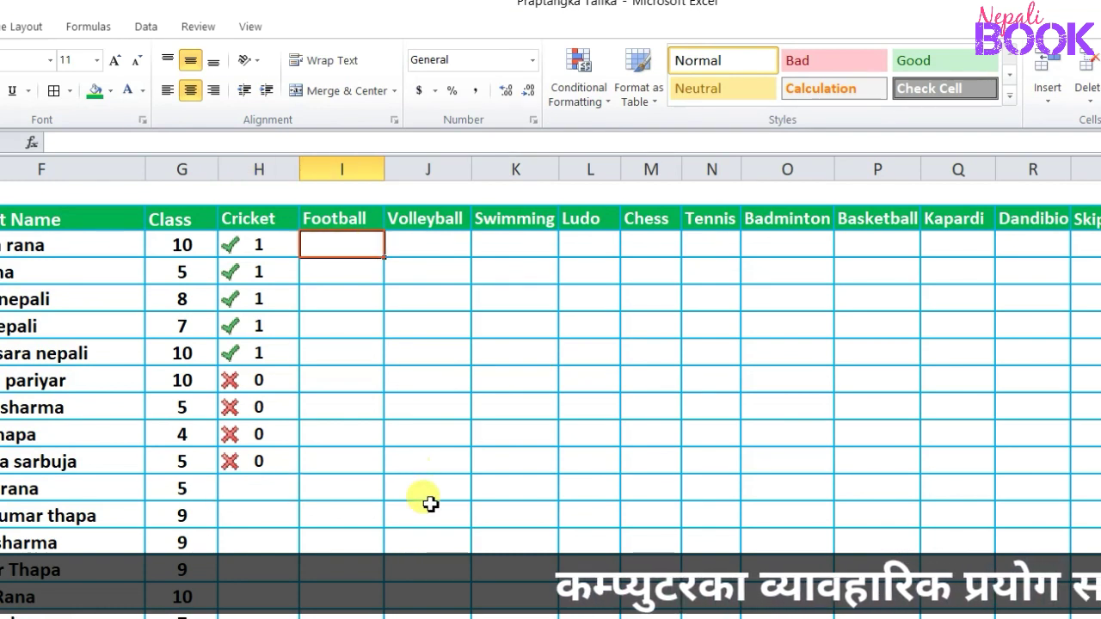
{"action": "type", "text": "0"}
{"action": "key", "text": "Return"}
{"action": "type", "text": "0"}
{"action": "key", "text": "Return"}
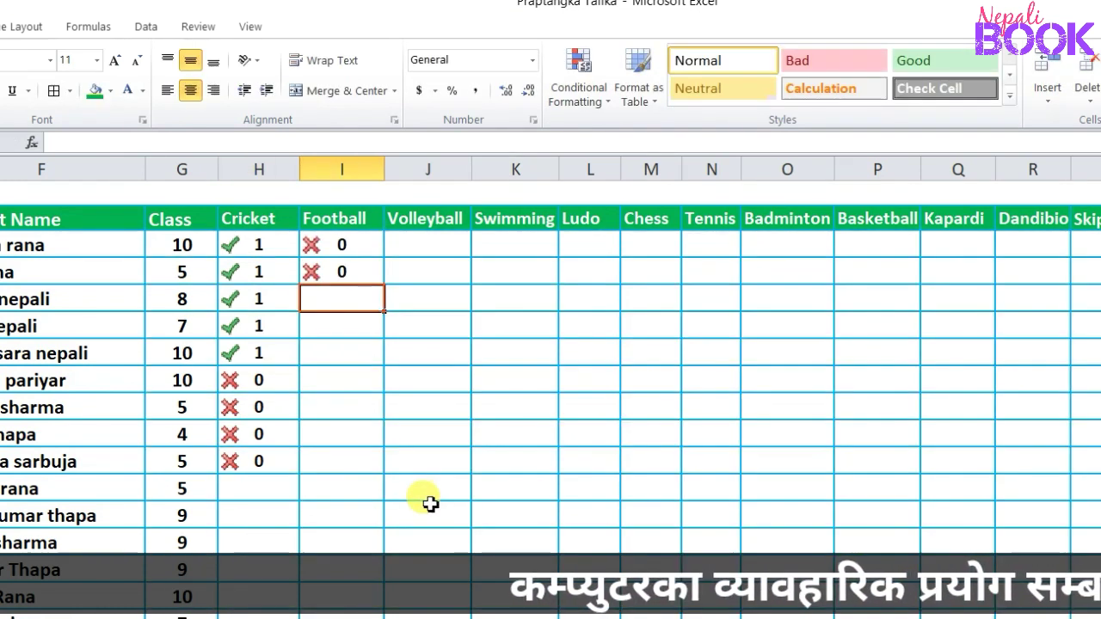
{"action": "type", "text": "1"}
{"action": "key", "text": "Return"}
{"action": "type", "text": "1"}
{"action": "key", "text": "Return"}
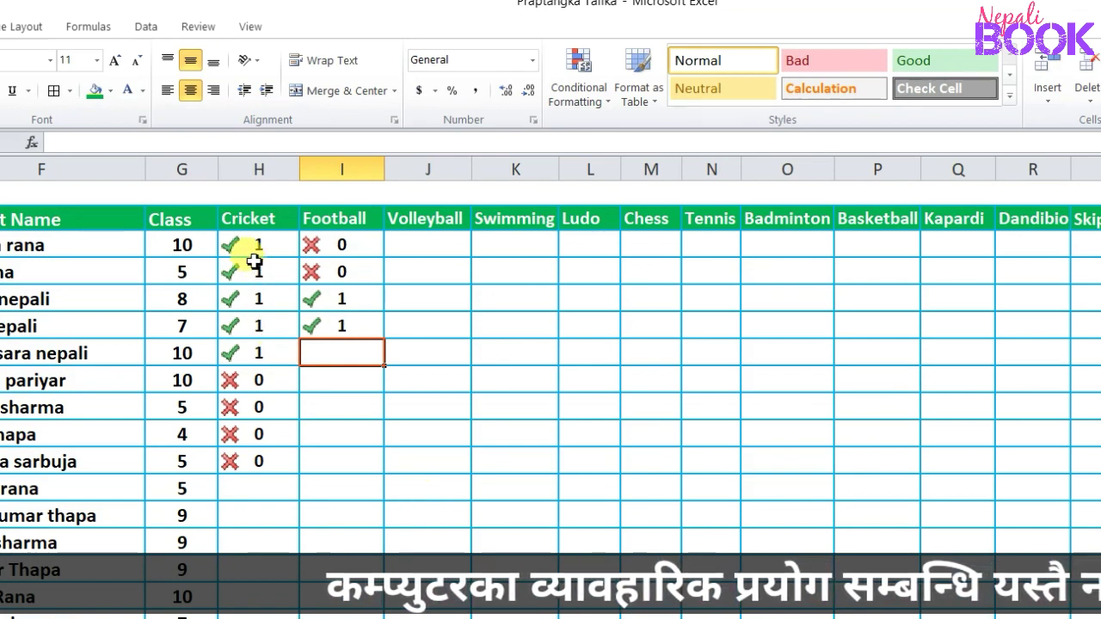
Step: Clear the trial entries in the Cricket and Football columns, cells H3 to I13
{"action": "left_click_drag", "start_coordinate": [248, 251], "coordinate": [381, 513]}
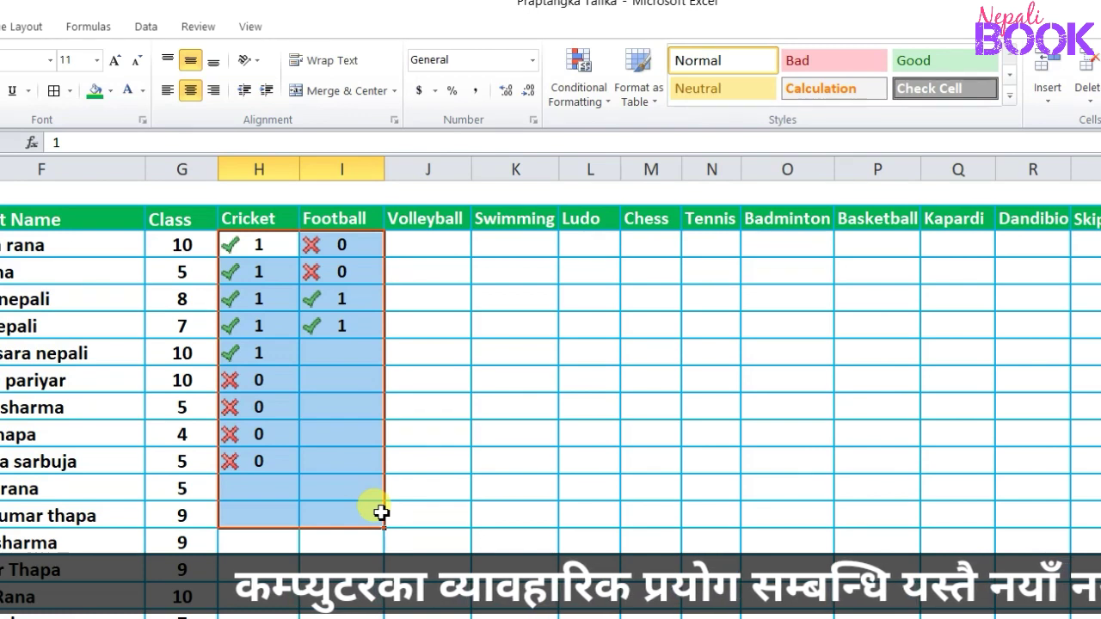
{"action": "key", "text": "Delete"}
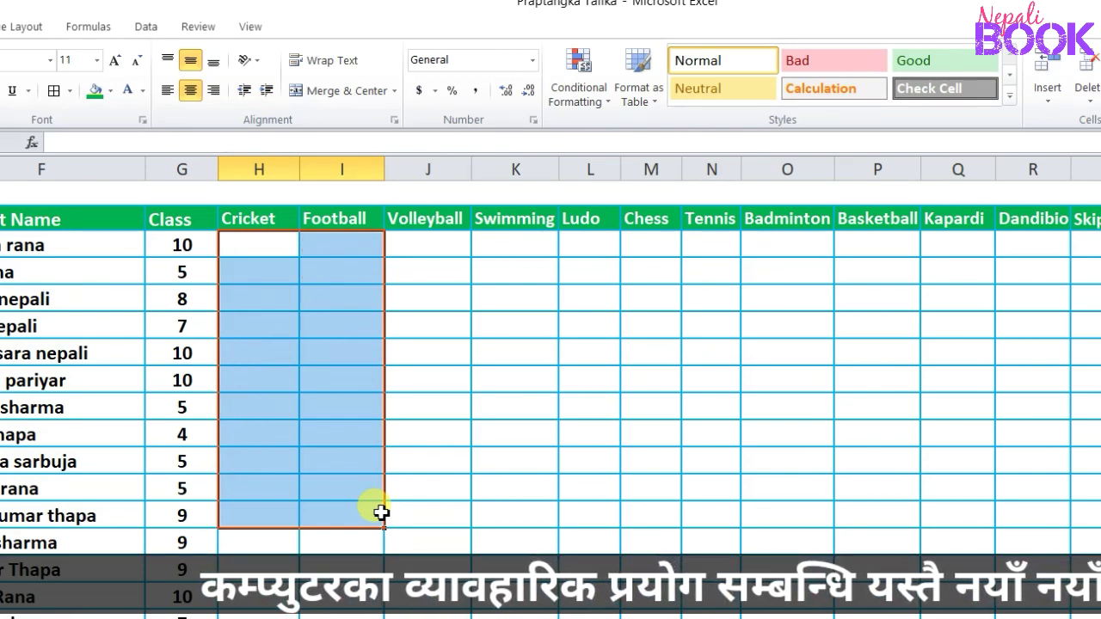
{"action": "left_click", "coordinate": [312, 375]}
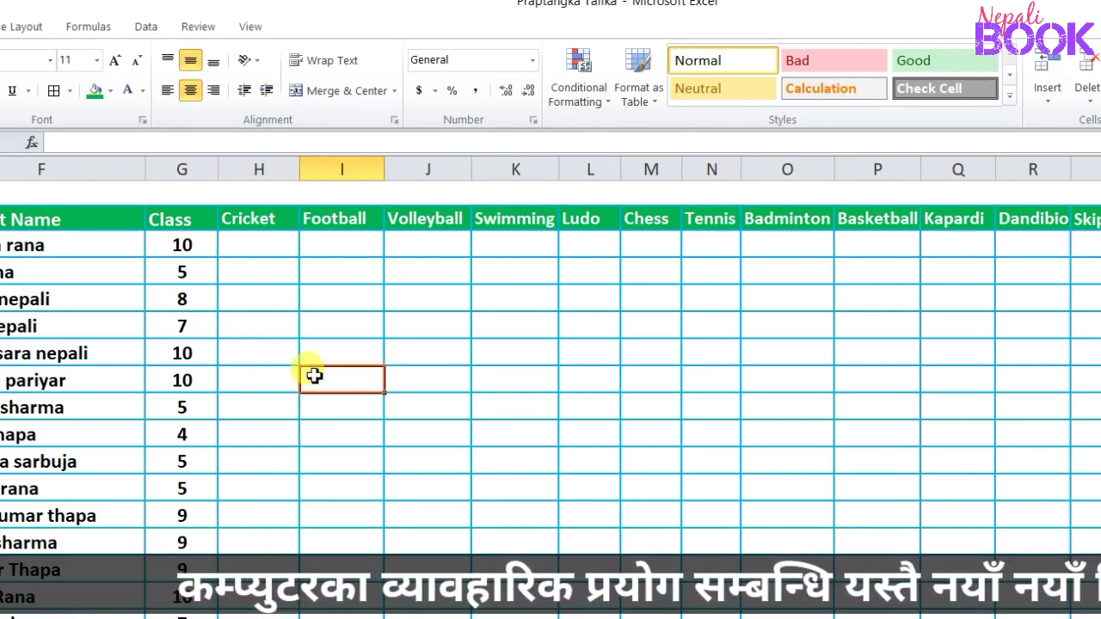
{"action": "left_click", "coordinate": [248, 250]}
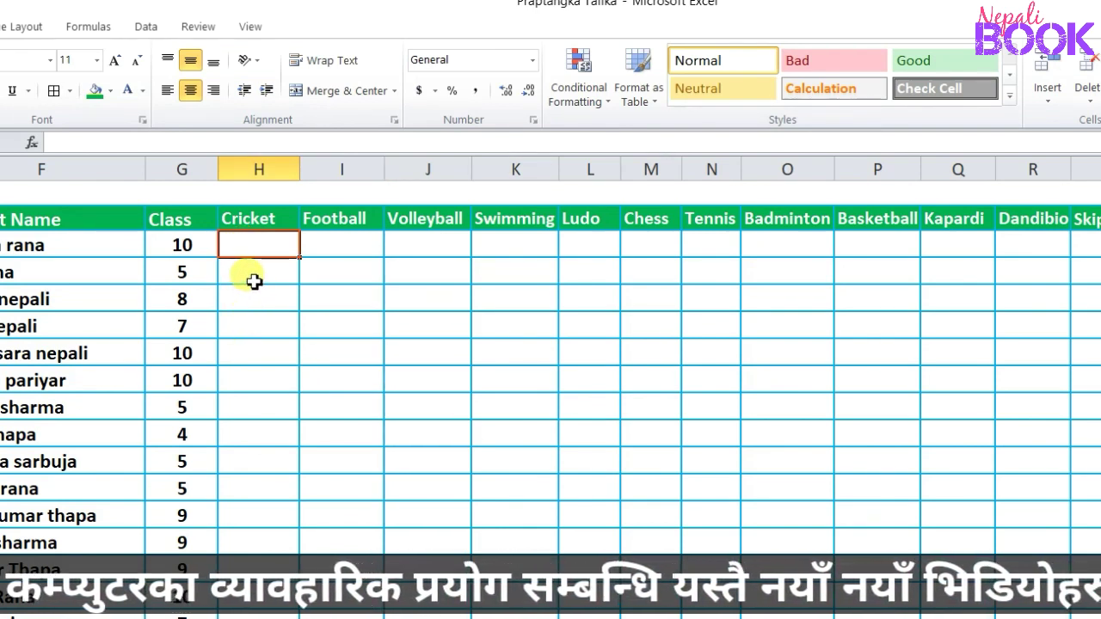
{"action": "left_click_drag", "start_coordinate": [253, 243], "coordinate": [256, 393]}
{"action": "left_click", "coordinate": [264, 332]}
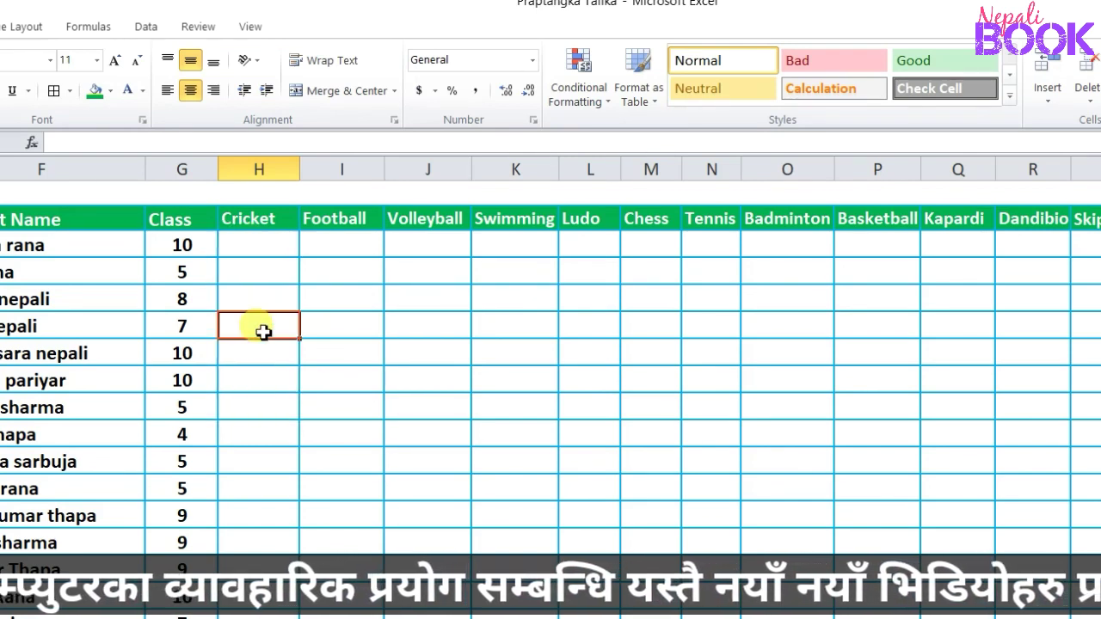
Step: Enter 0 for the first five students in the Cricket column, cells H3 to H7
{"action": "left_click", "coordinate": [255, 247]}
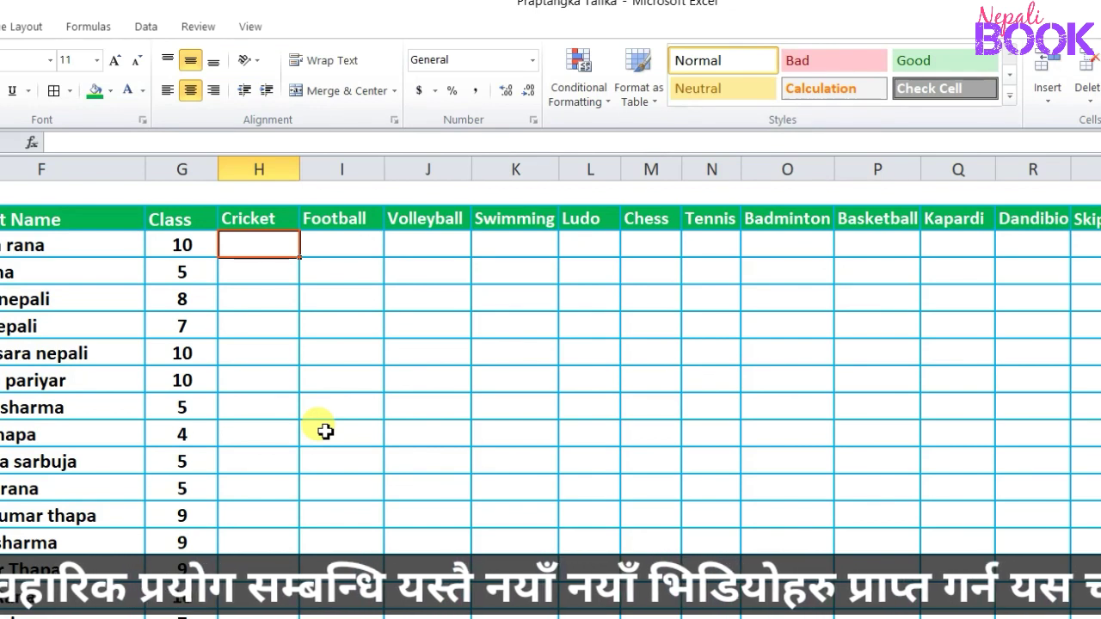
{"action": "type", "text": "0"}
{"action": "key", "text": "Return"}
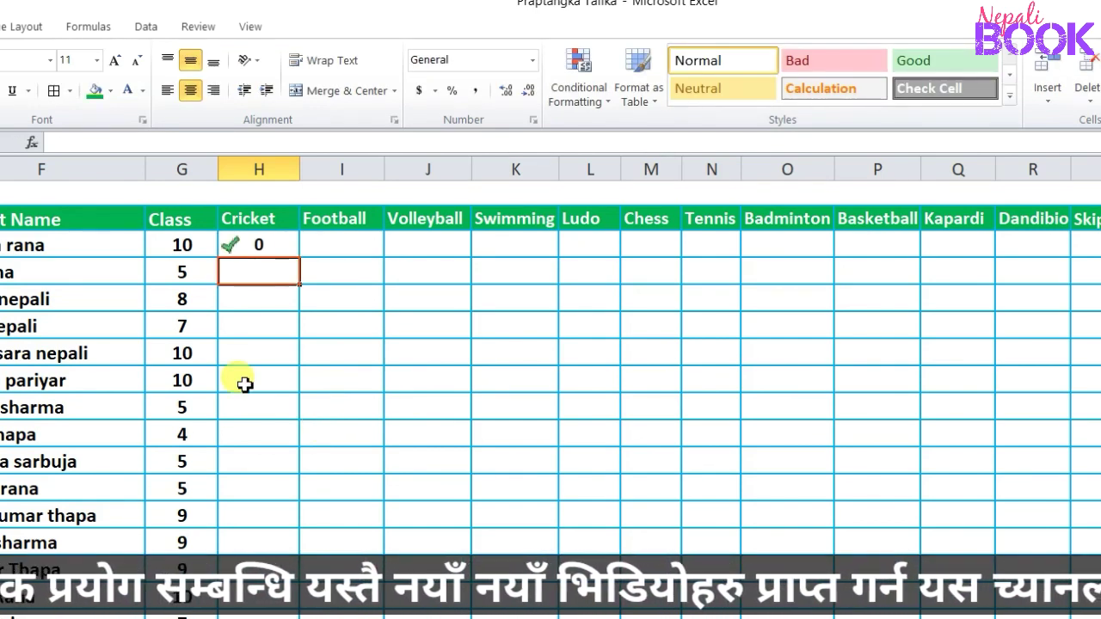
{"action": "type", "text": "0"}
{"action": "key", "text": "Return"}
{"action": "type", "text": "0"}
{"action": "key", "text": "Return"}
{"action": "type", "text": "0"}
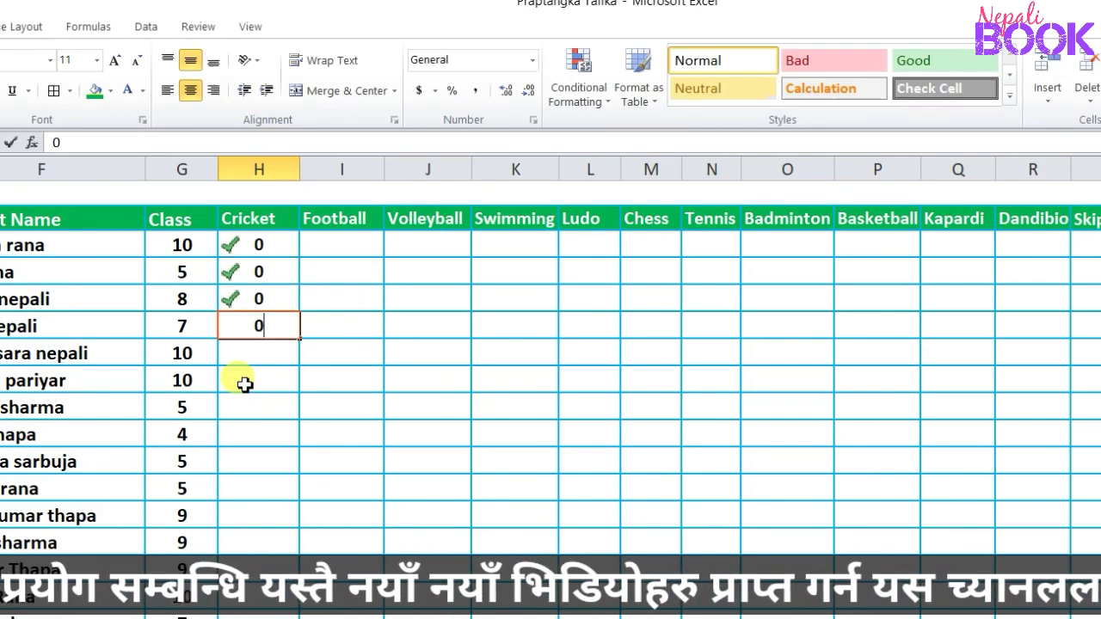
{"action": "key", "text": "Return"}
{"action": "type", "text": "0"}
{"action": "key", "text": "Return"}
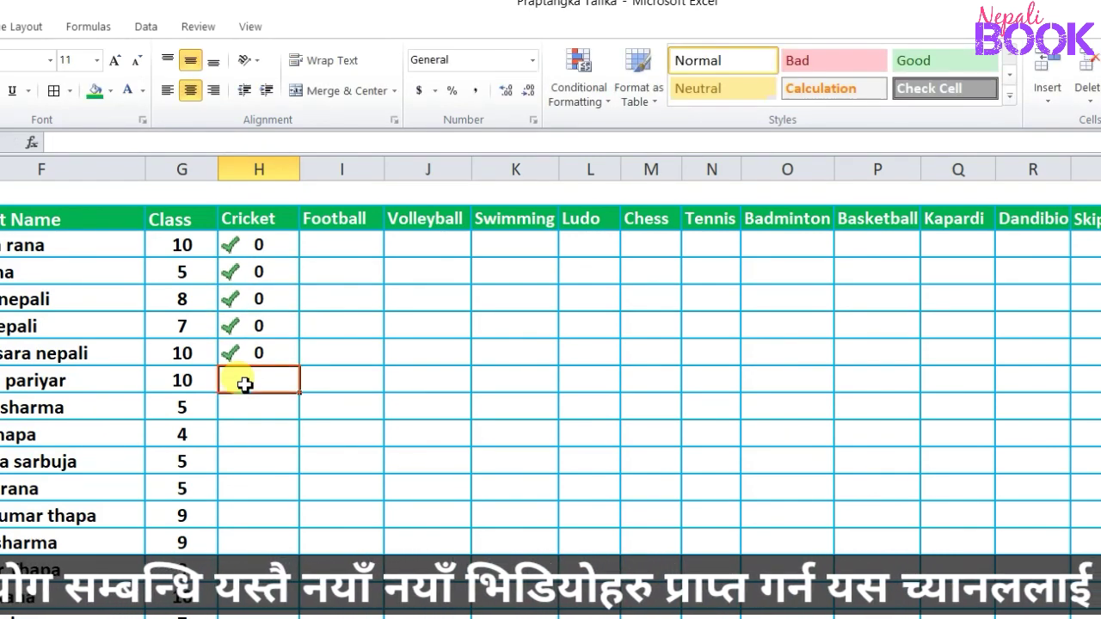
{"action": "left_click_drag", "start_coordinate": [252, 246], "coordinate": [259, 379]}
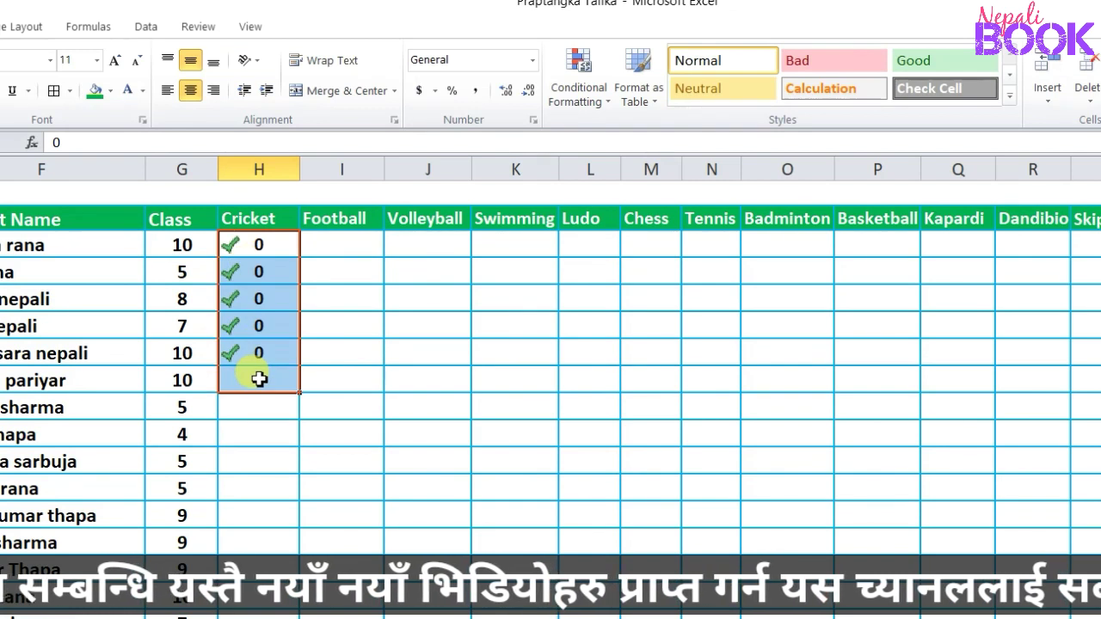
{"action": "left_click", "coordinate": [267, 274]}
{"action": "left_click", "coordinate": [254, 326]}
{"action": "left_click", "coordinate": [256, 299]}
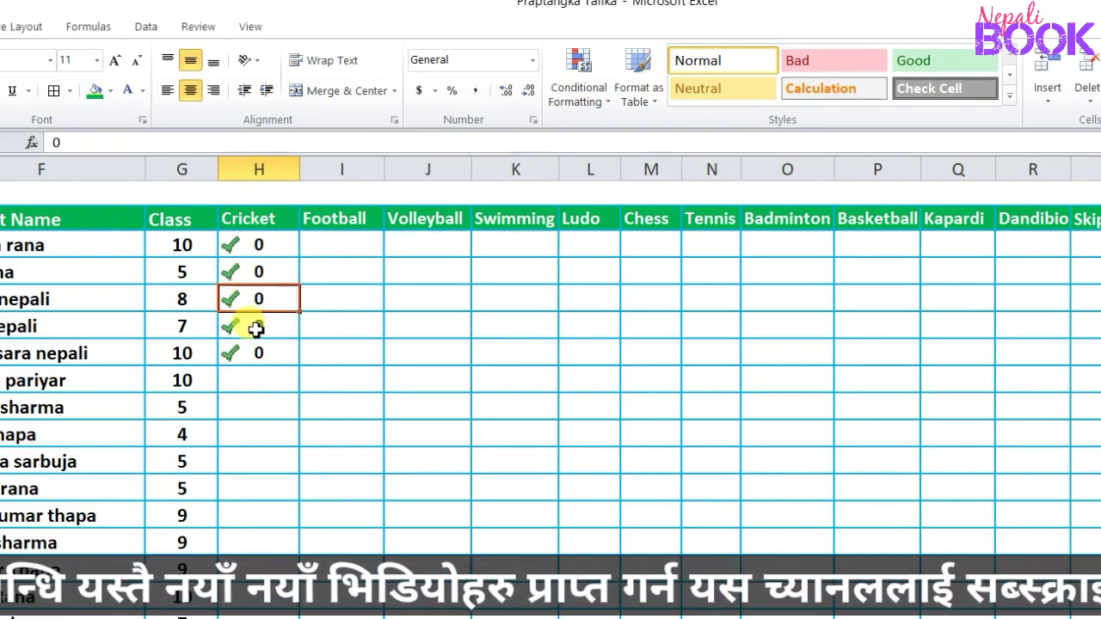
{"action": "left_click", "coordinate": [256, 328]}
Step: Enter 1 for the sixth student in the Cricket column, cell H8
{"action": "left_click", "coordinate": [258, 378]}
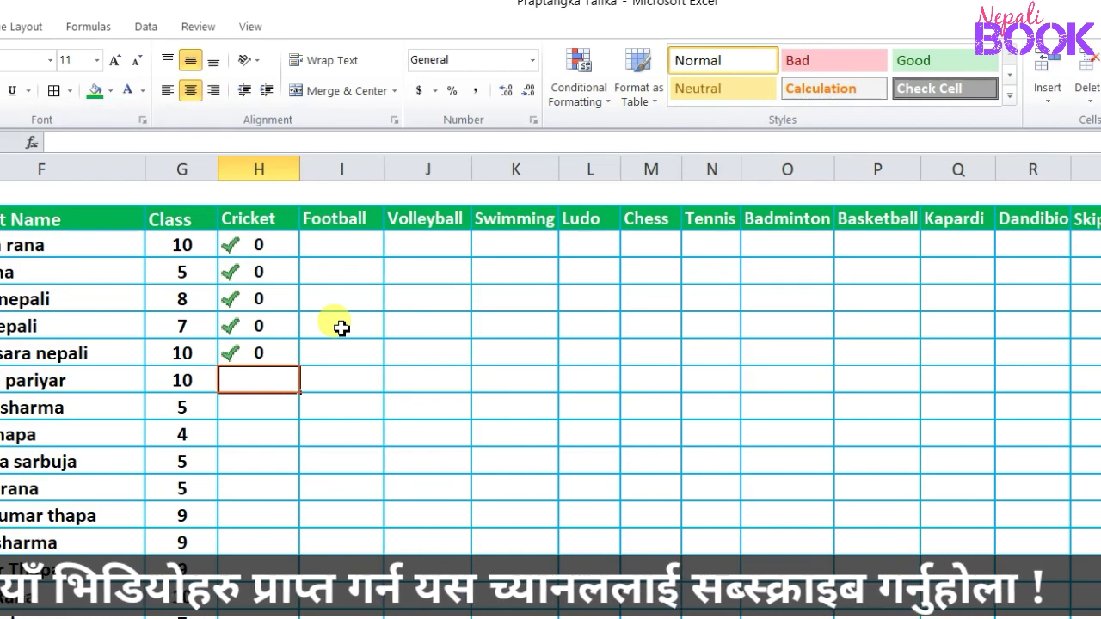
{"action": "type", "text": "1"}
{"action": "key", "text": "Return"}
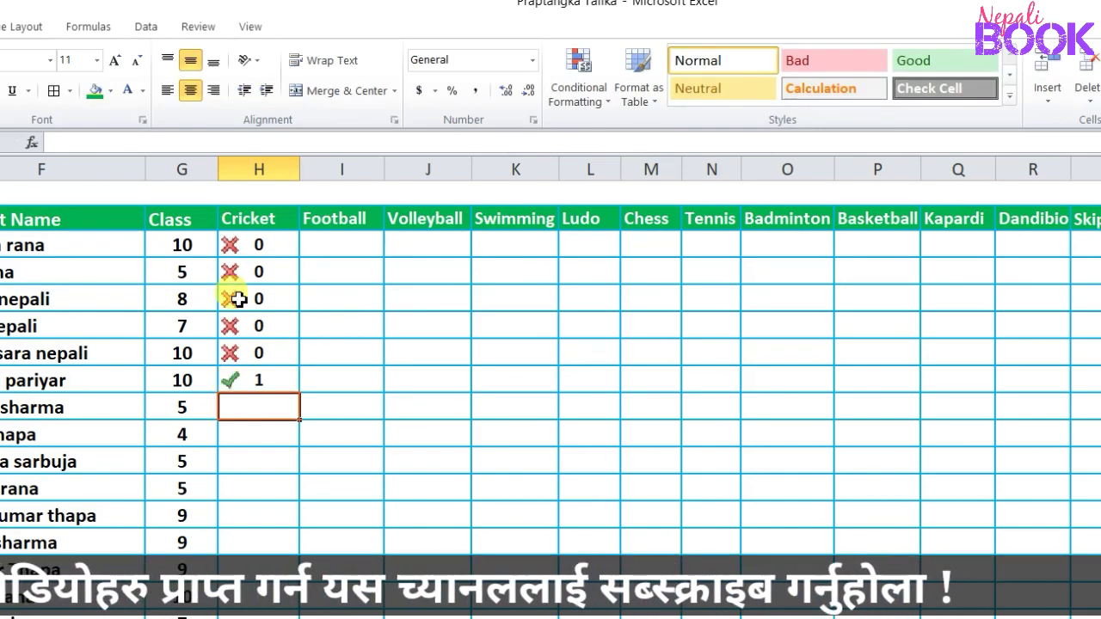
{"action": "left_click", "coordinate": [249, 380]}
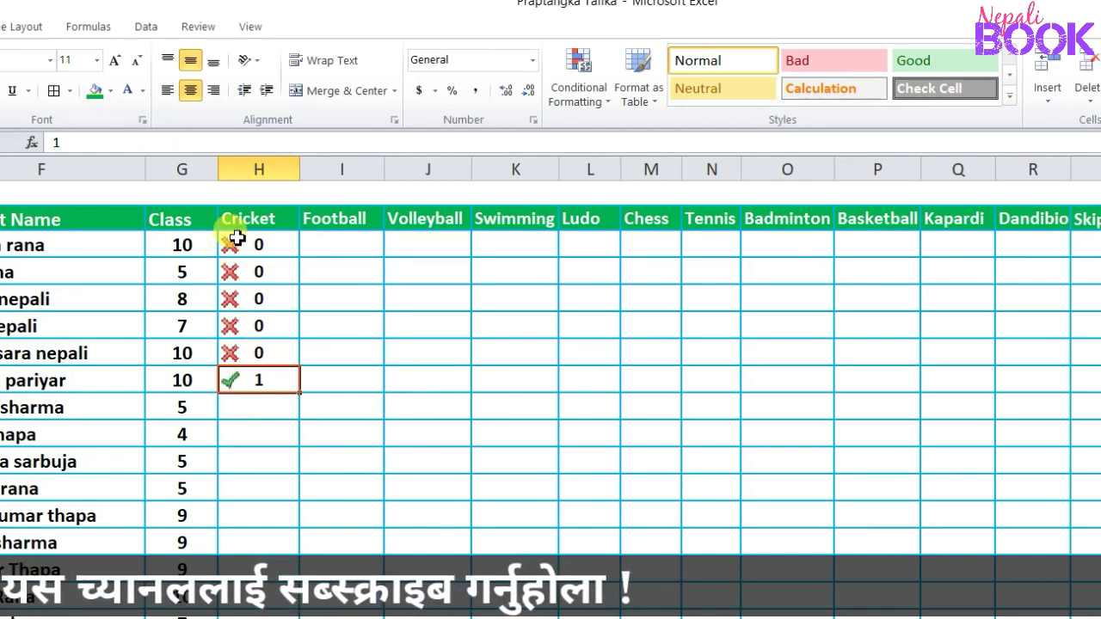
{"action": "left_click_drag", "start_coordinate": [237, 240], "coordinate": [263, 381]}
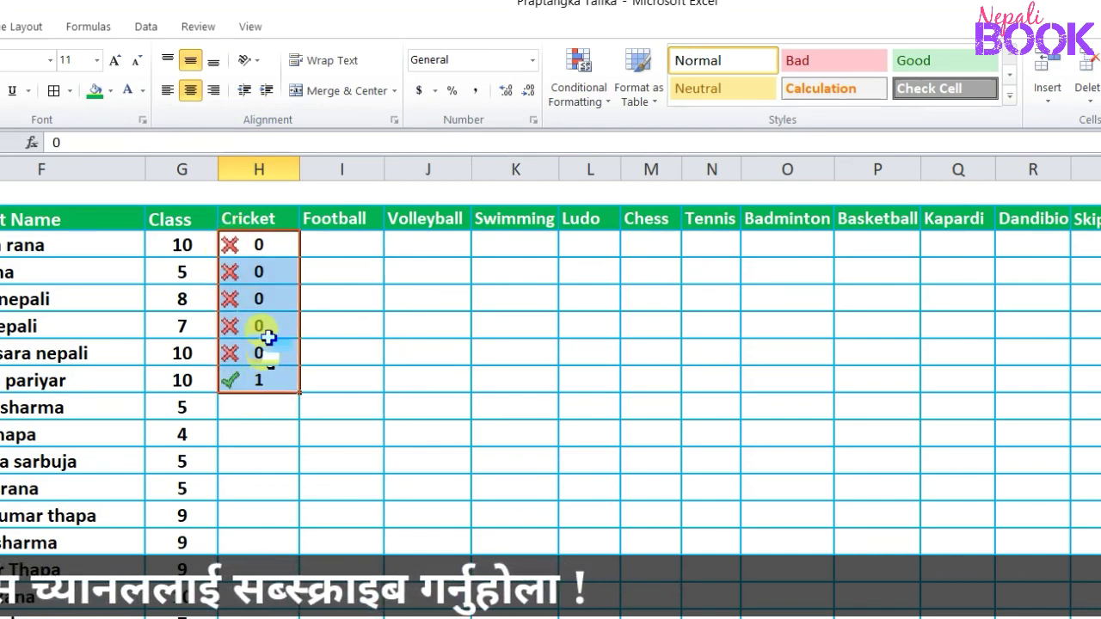
{"action": "left_click", "coordinate": [234, 248]}
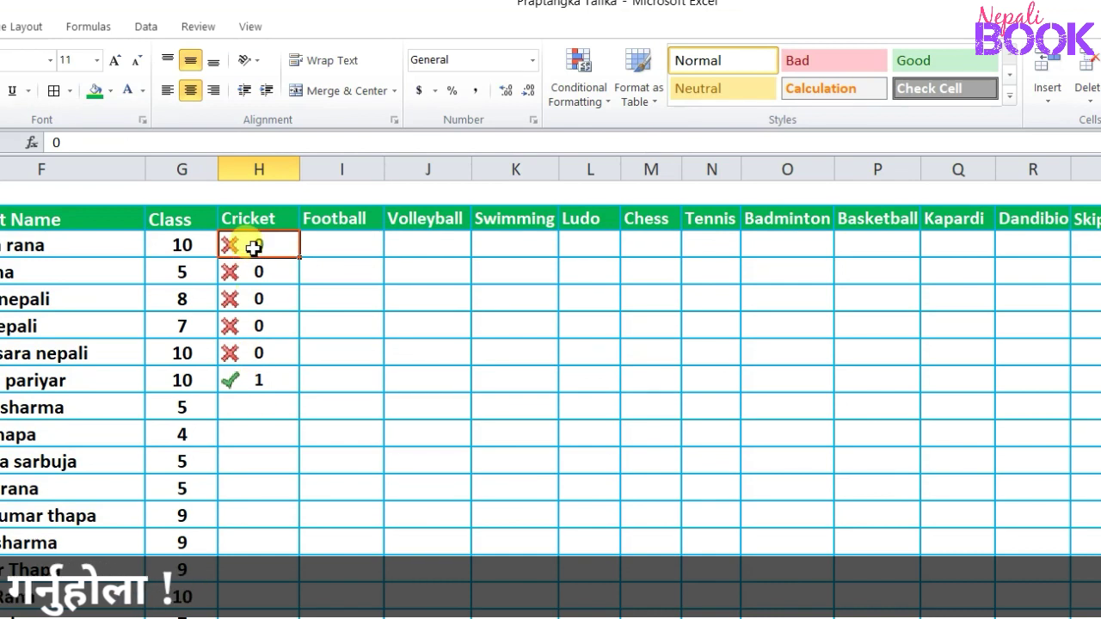
Step: Edit the icon set rule for the sports range H3:S23 so that it shows icons only, and apply the change
{"action": "left_click_drag", "start_coordinate": [247, 246], "coordinate": [1100, 618]}
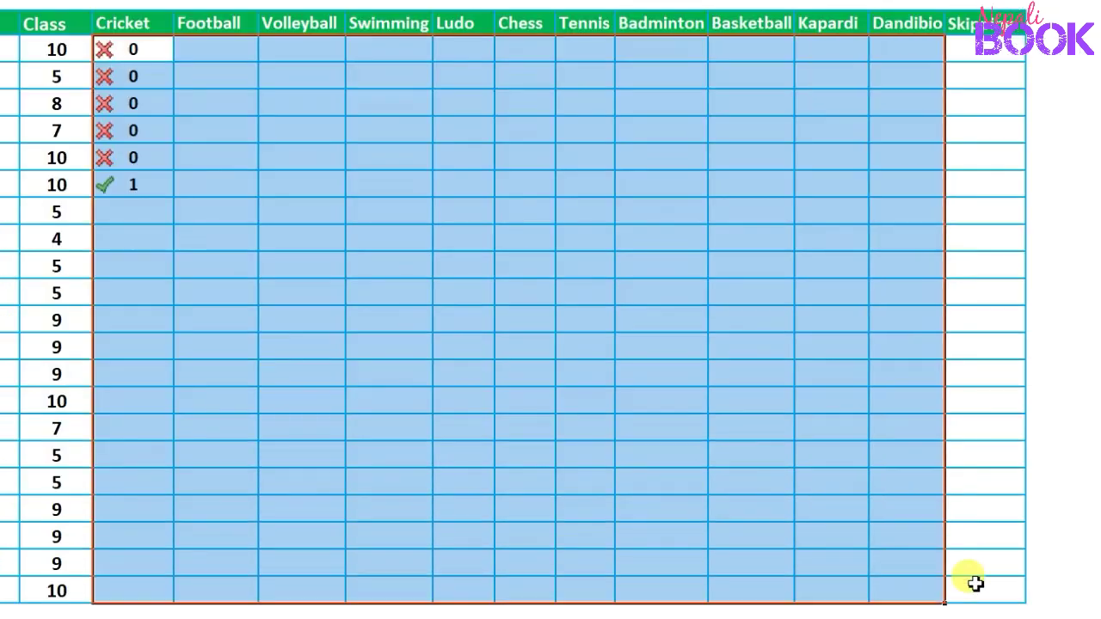
{"action": "left_click_drag", "start_coordinate": [973, 584], "coordinate": [1026, 586]}
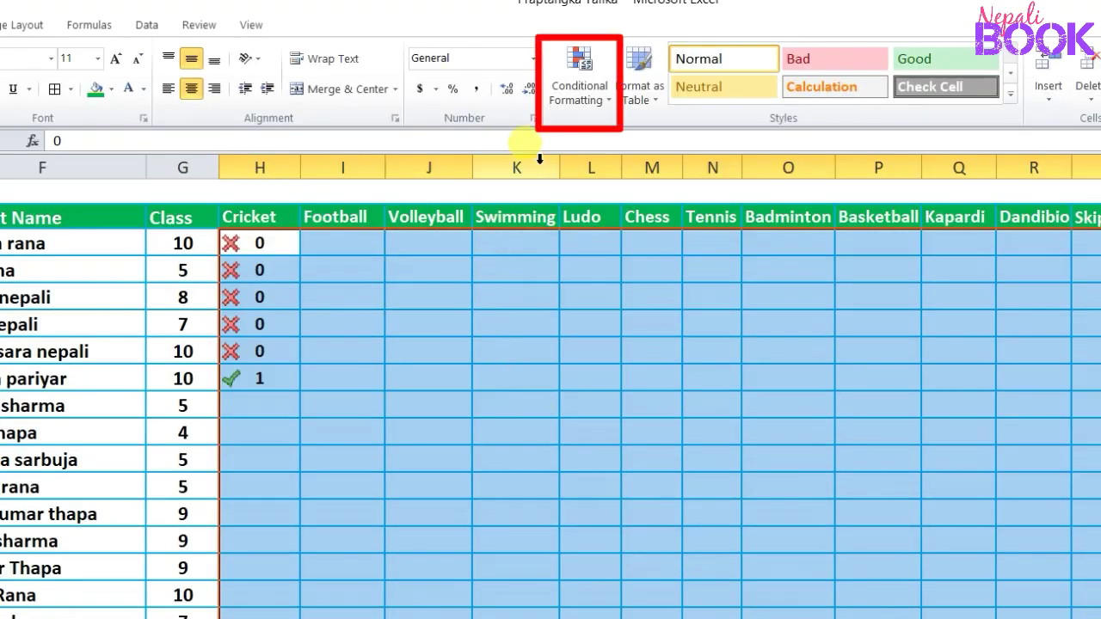
{"action": "left_click", "coordinate": [584, 101]}
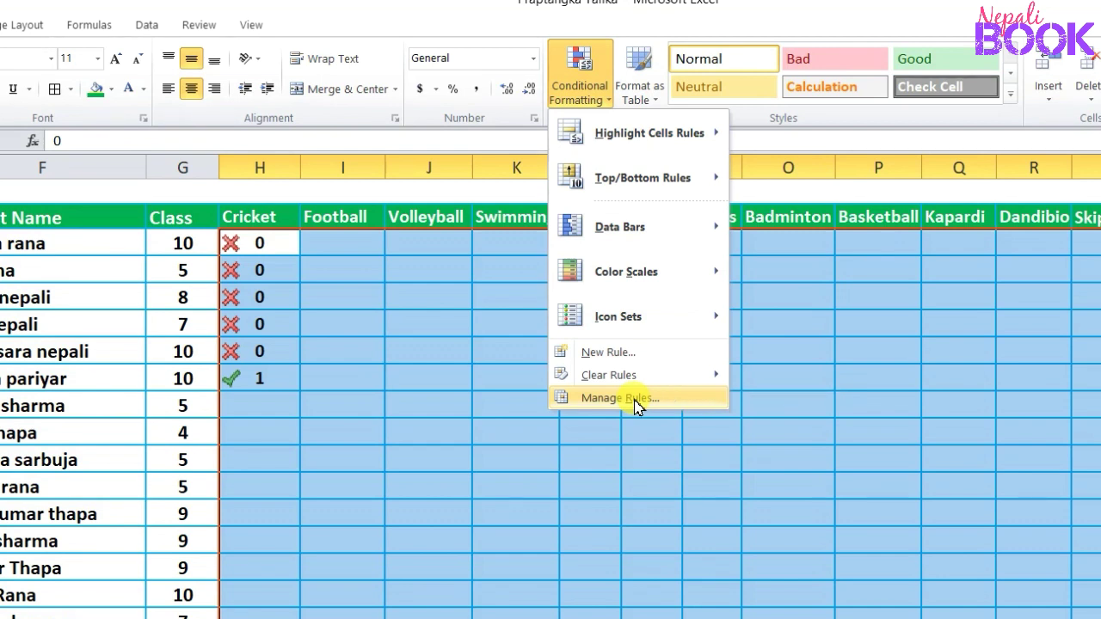
{"action": "left_click", "coordinate": [637, 401]}
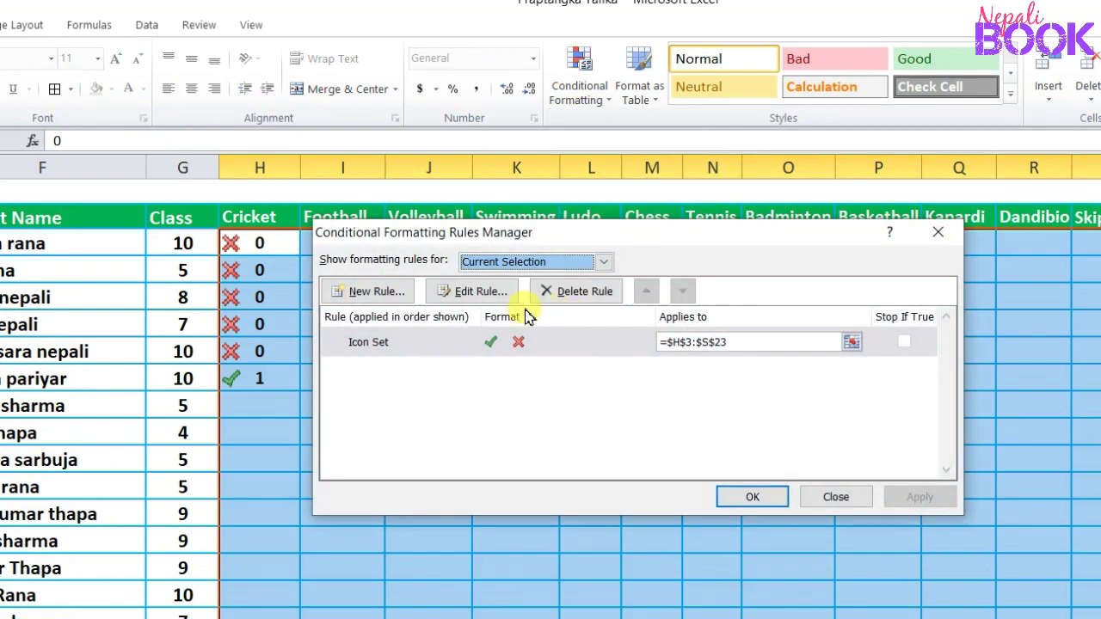
{"action": "left_click", "coordinate": [474, 293]}
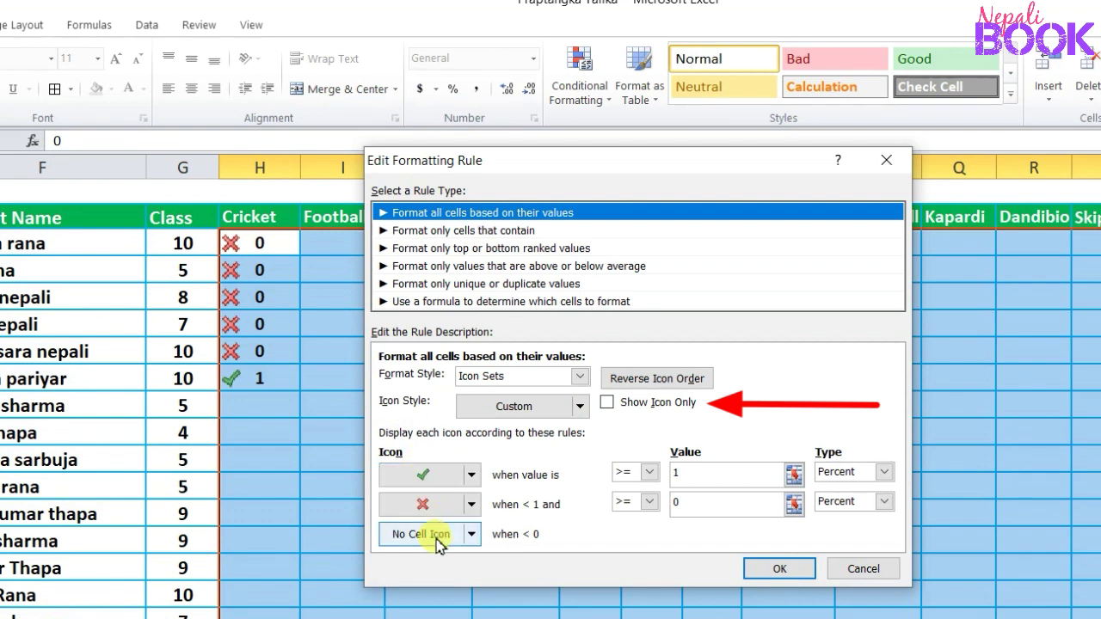
{"action": "left_click", "coordinate": [606, 404]}
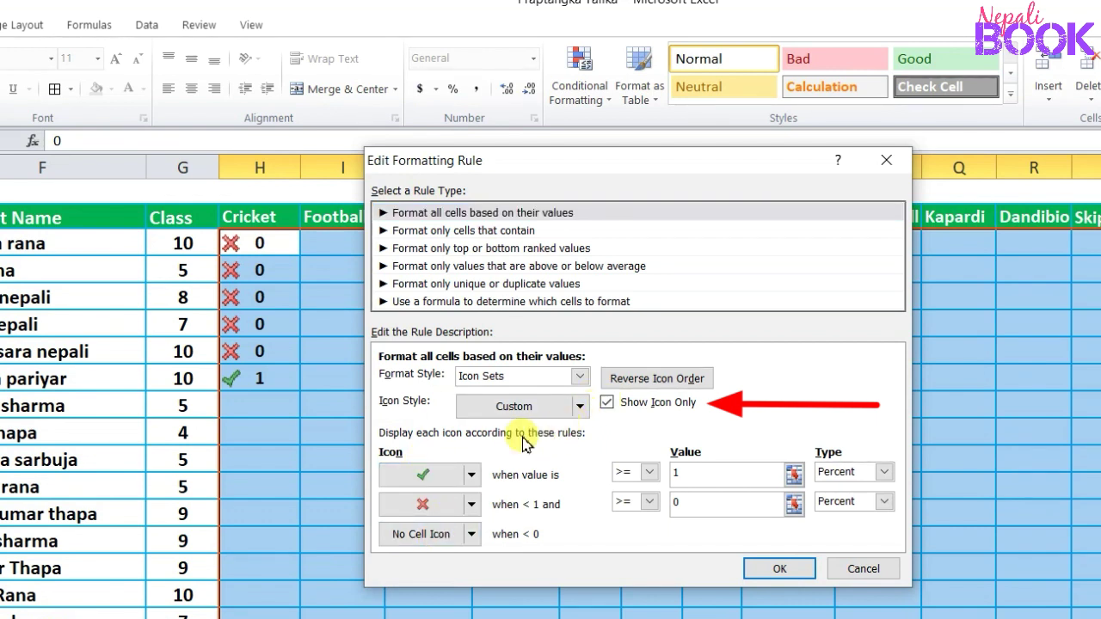
{"action": "left_click", "coordinate": [773, 569]}
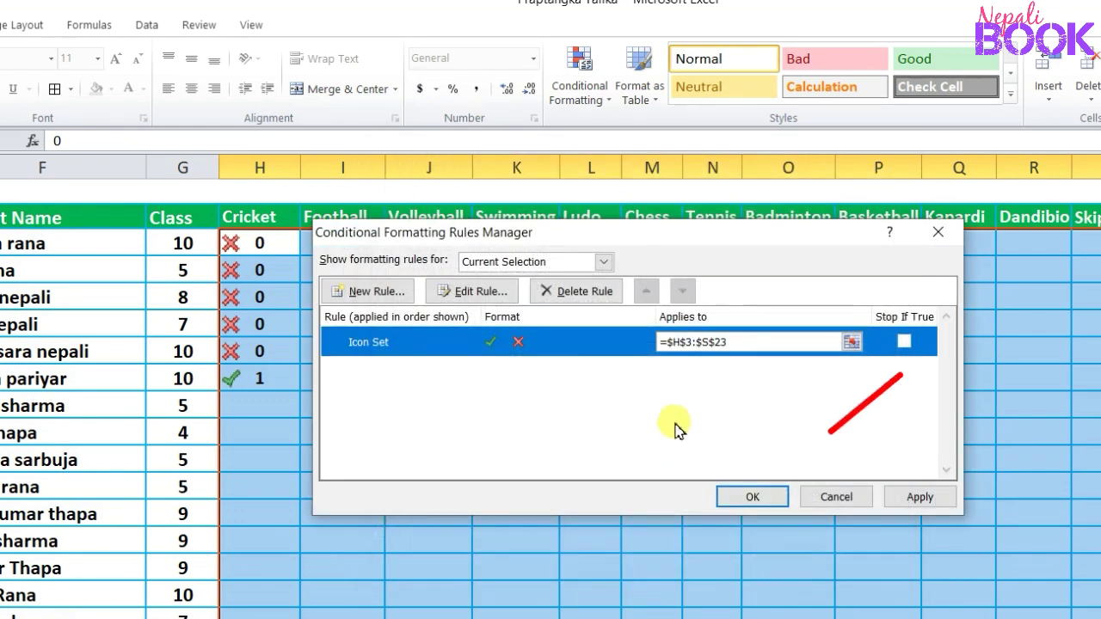
{"action": "left_click", "coordinate": [726, 499]}
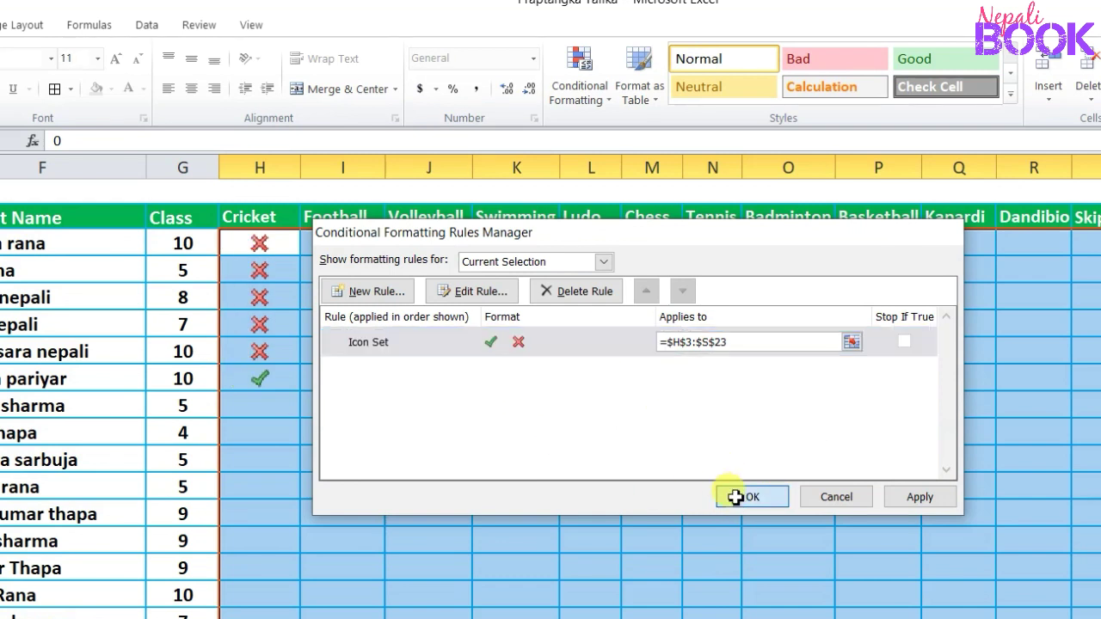
{"action": "left_click", "coordinate": [361, 353]}
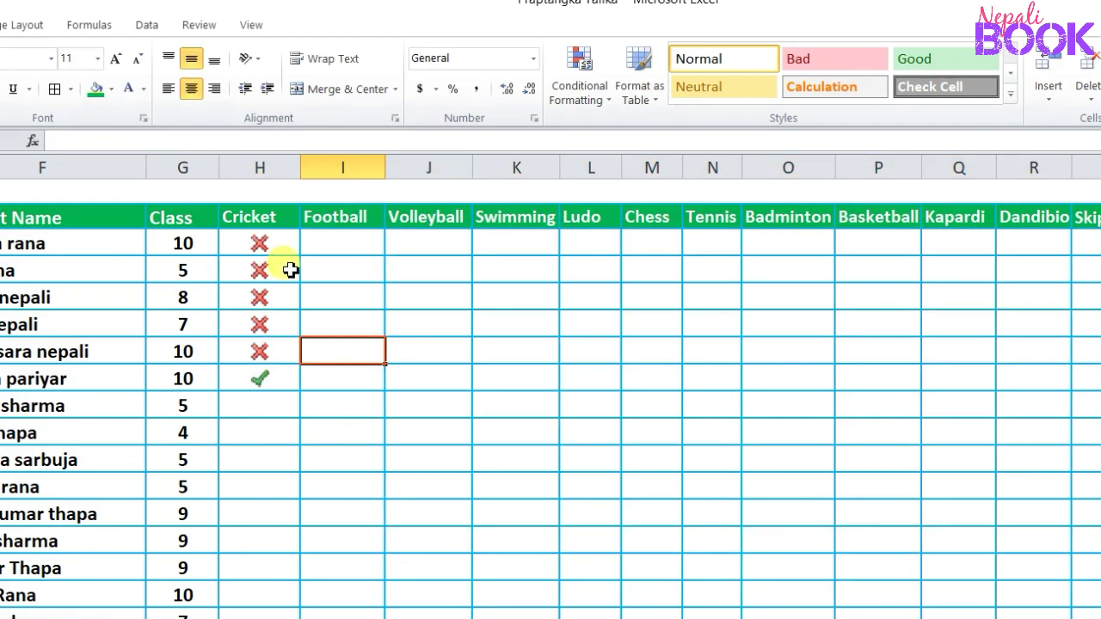
{"action": "left_click_drag", "start_coordinate": [269, 247], "coordinate": [278, 430]}
{"action": "left_click", "coordinate": [264, 270]}
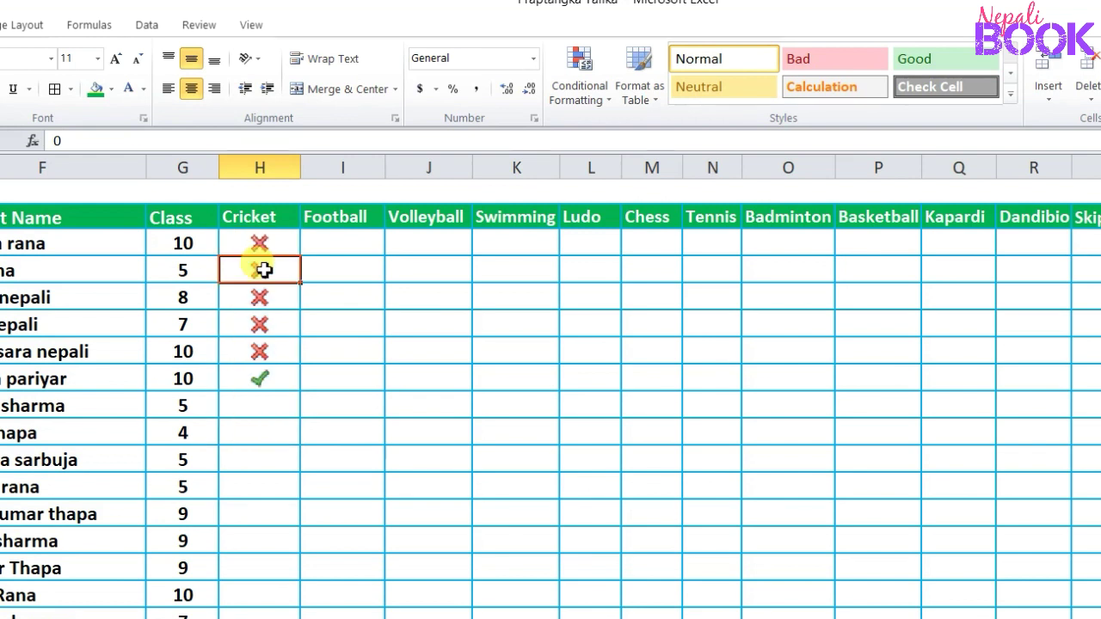
{"action": "left_click", "coordinate": [259, 244]}
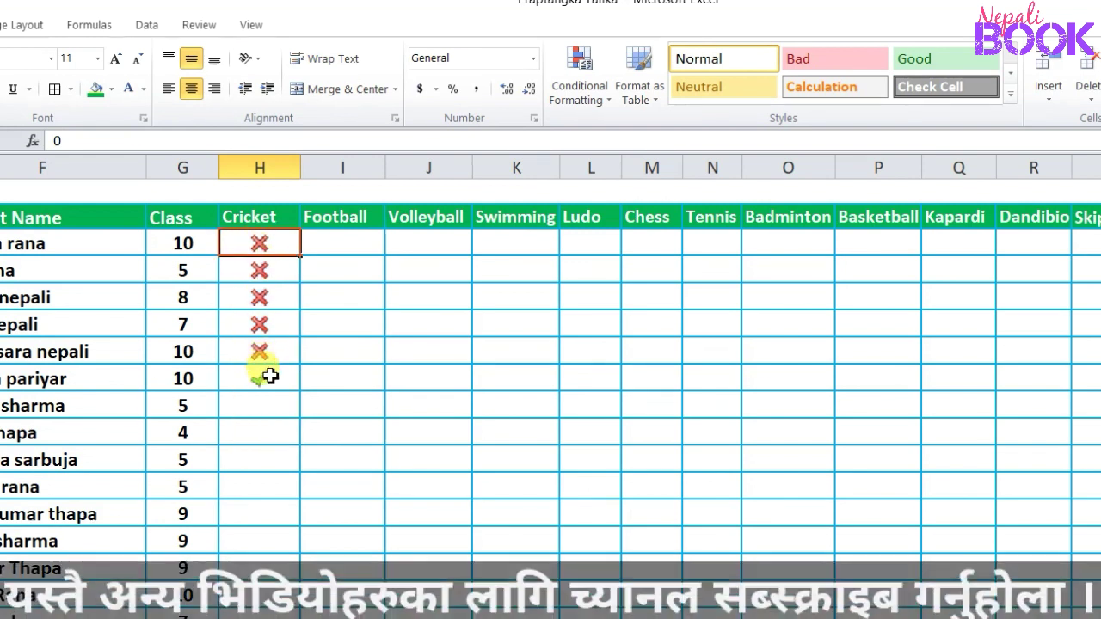
{"action": "left_click", "coordinate": [271, 378]}
Step: Enter 1 for the first four students in the Football column, cells I3 to I6
{"action": "left_click", "coordinate": [333, 243]}
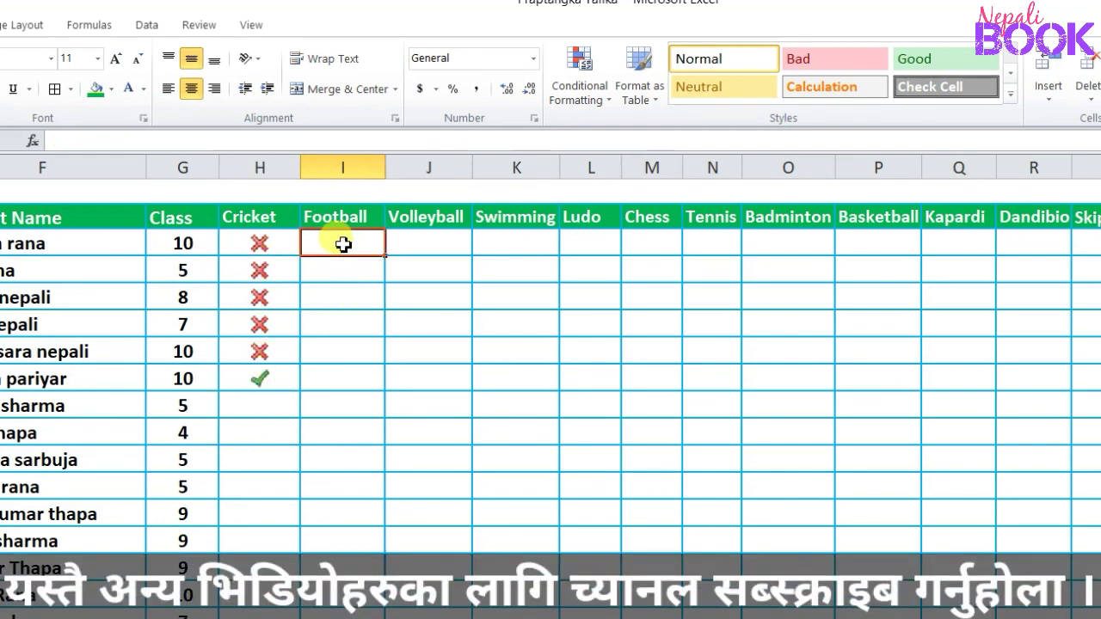
{"action": "type", "text": "1"}
{"action": "key", "text": "Return"}
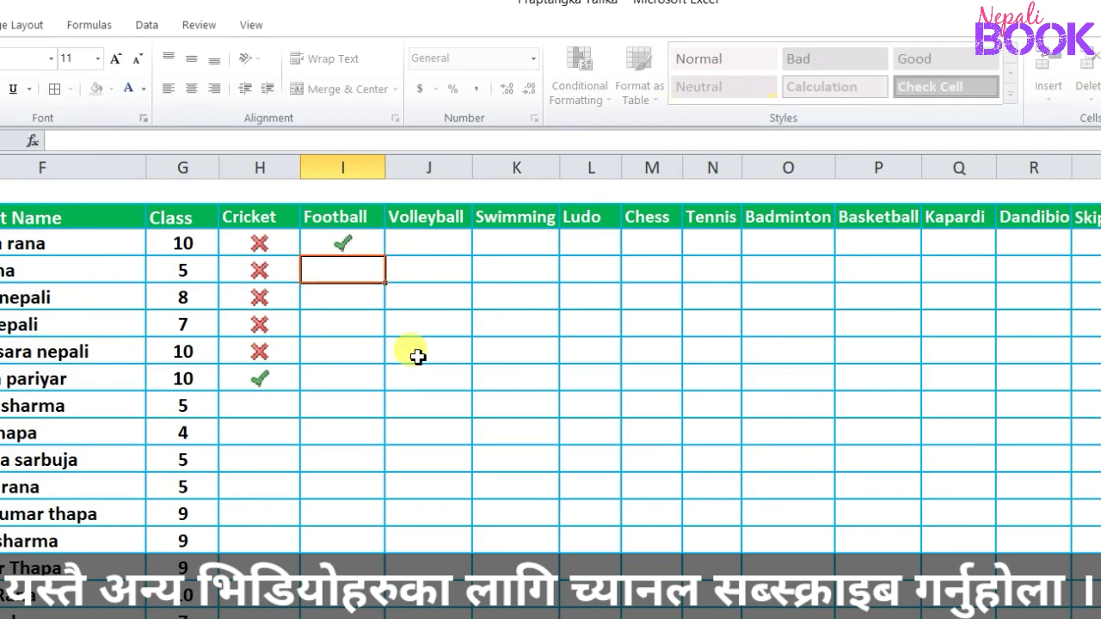
{"action": "type", "text": "1"}
{"action": "key", "text": "Return"}
{"action": "type", "text": "1"}
{"action": "key", "text": "Return"}
{"action": "type", "text": "1"}
{"action": "key", "text": "Return"}
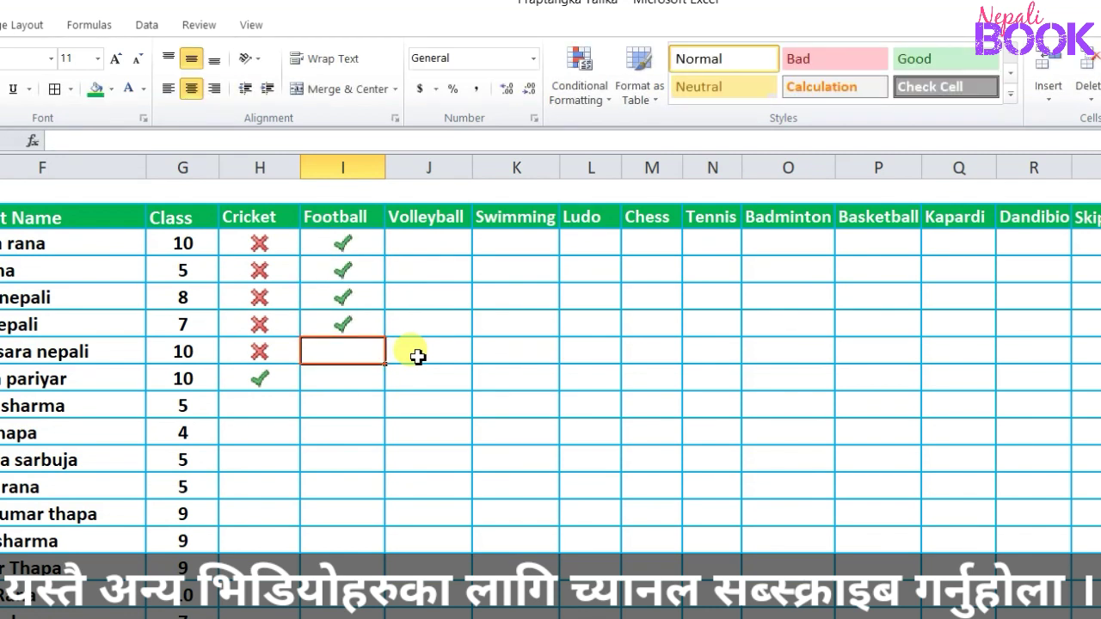
Step: Enter 0 for the fifth to tenth students in the Football column, cells I7 to I12
{"action": "type", "text": "0"}
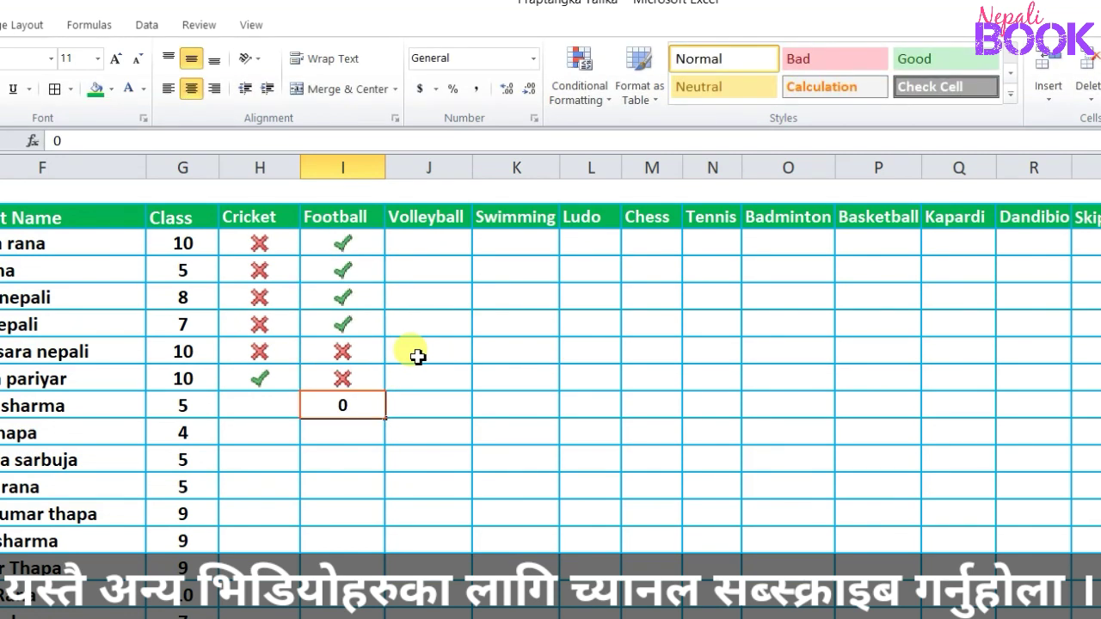
{"action": "type", "text": " 0 0 0 0 0"}
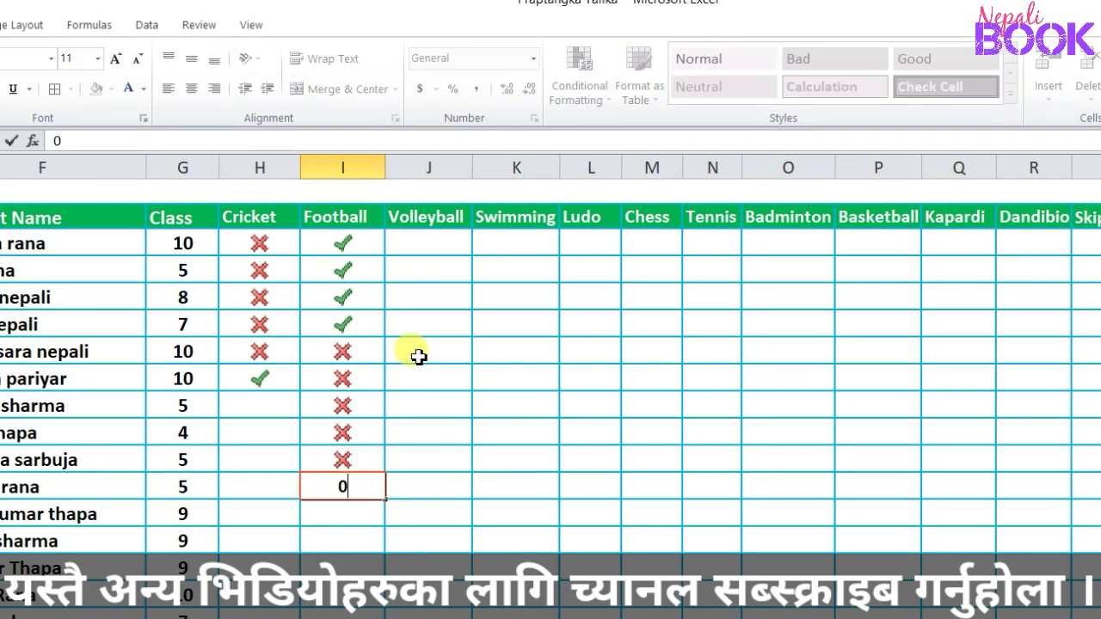
Step: Enter 0 for the fifth to ninth students in the Volleyball column, cells J7 to J11
{"action": "left_click", "coordinate": [418, 356]}
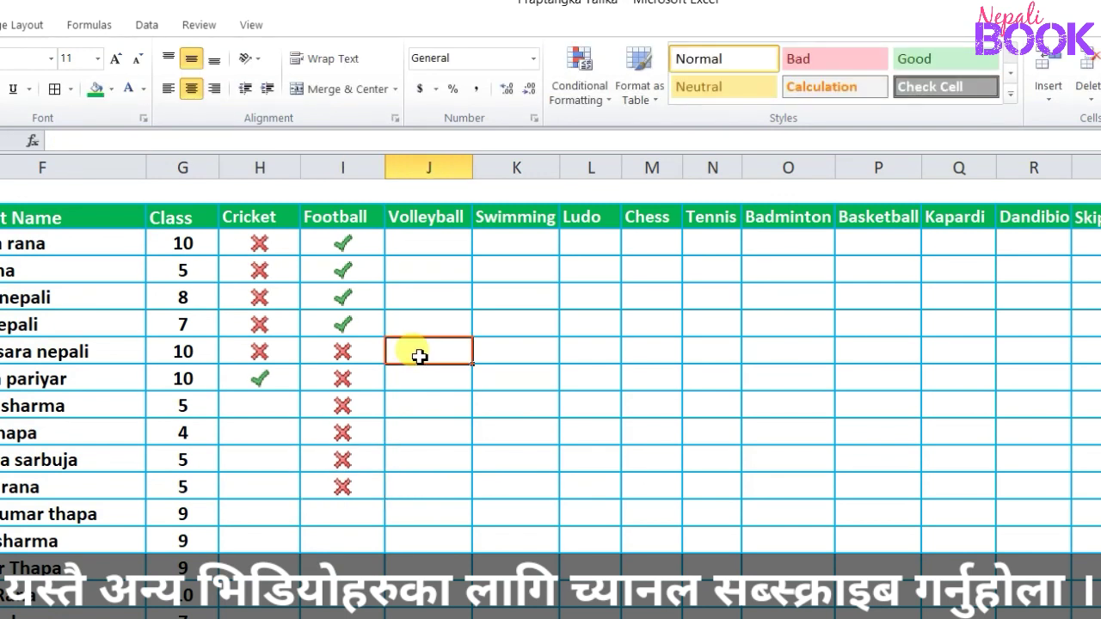
{"action": "type", "text": "0"}
{"action": "key", "text": "Return"}
{"action": "type", "text": "0"}
{"action": "key", "text": "Return"}
{"action": "type", "text": "0"}
{"action": "key", "text": "Return"}
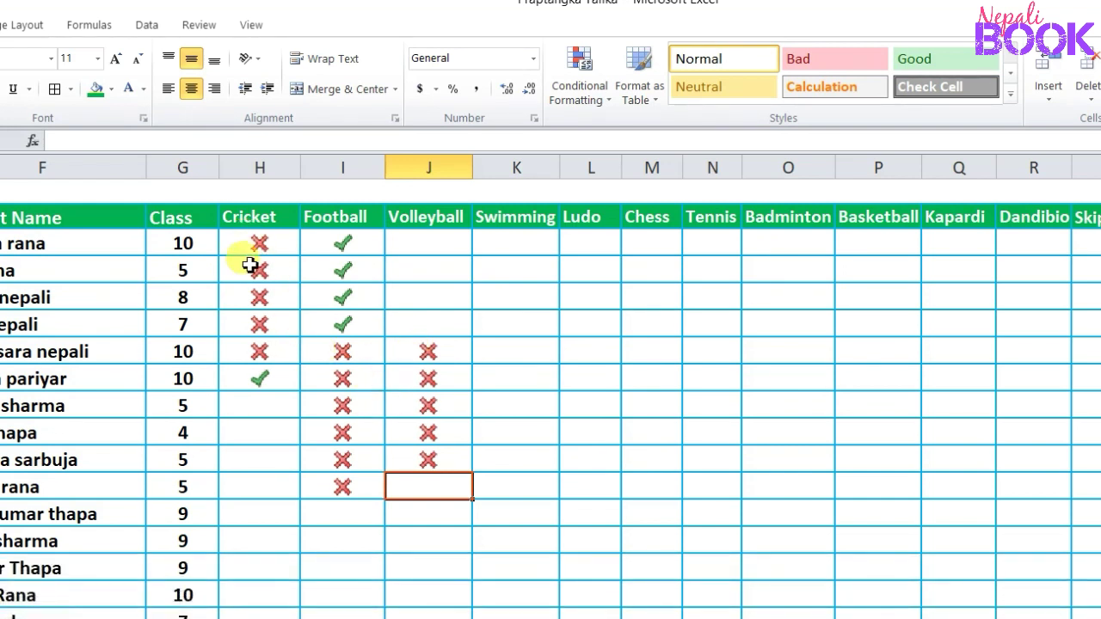
Step: Clear the conditional formatting rules from the selected sports cells, from H3 across all the sports columns
{"action": "left_click_drag", "start_coordinate": [241, 234], "coordinate": [1100, 618]}
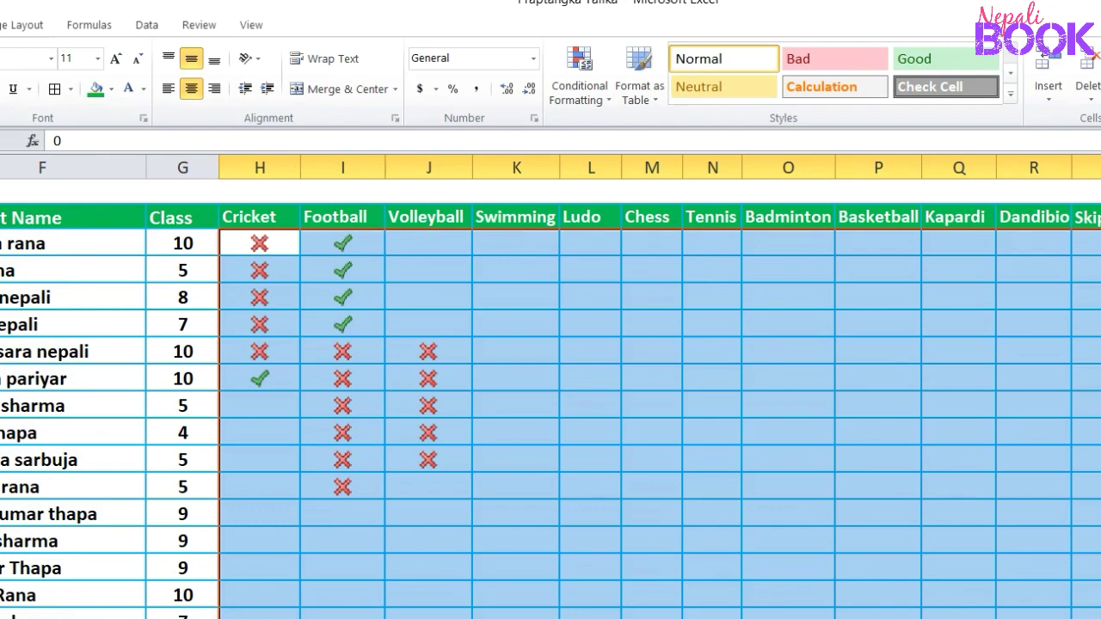
{"action": "left_click", "coordinate": [575, 101]}
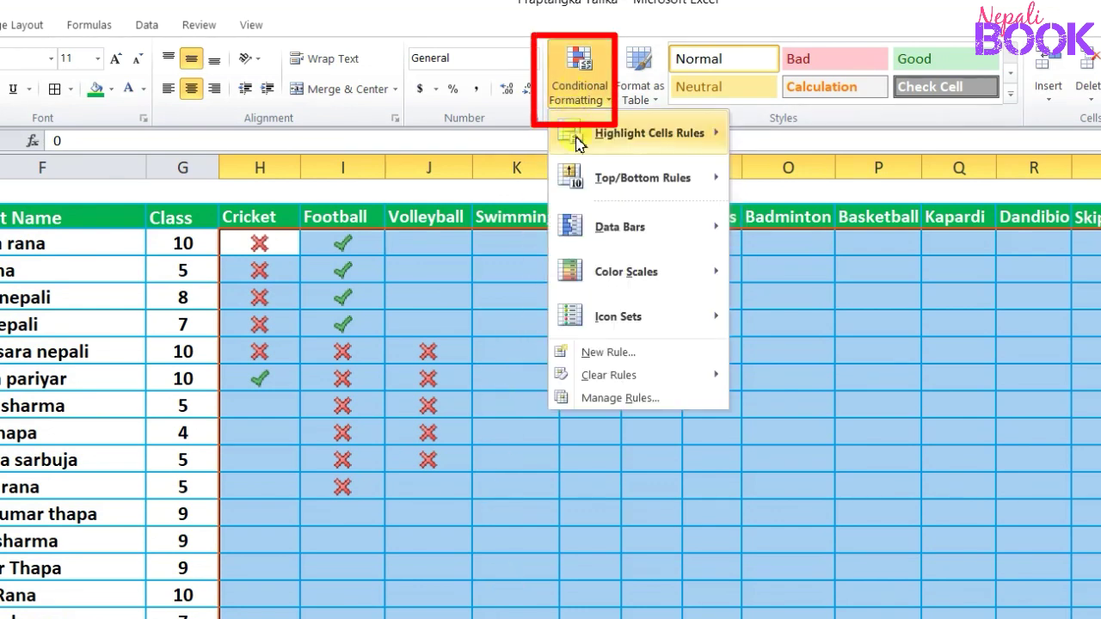
{"action": "mouse_move", "coordinate": [602, 382]}
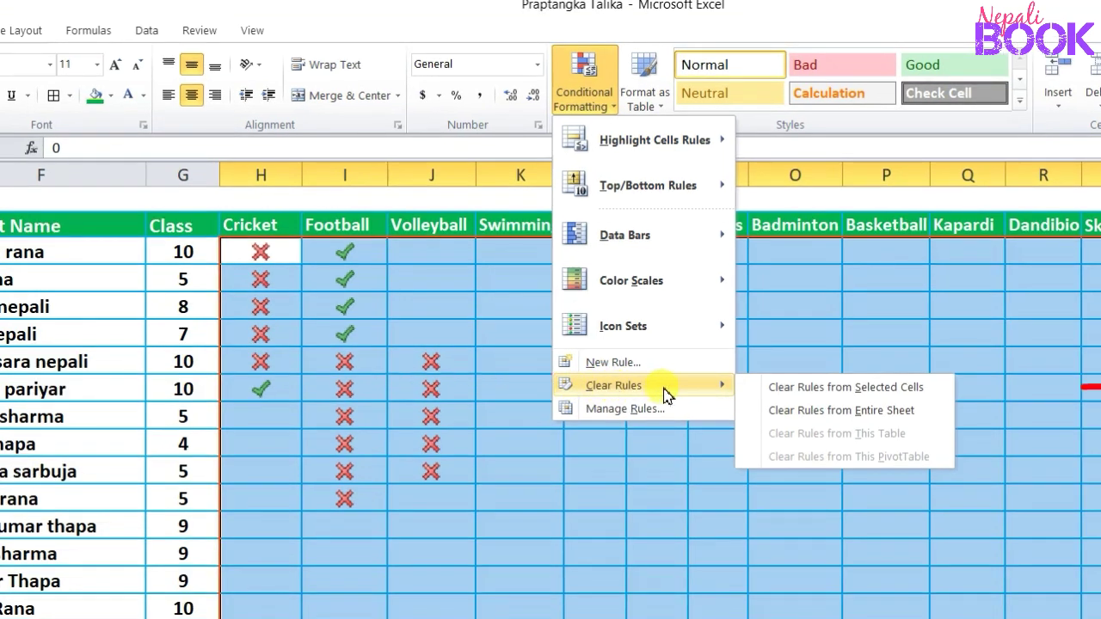
{"action": "left_click", "coordinate": [831, 394]}
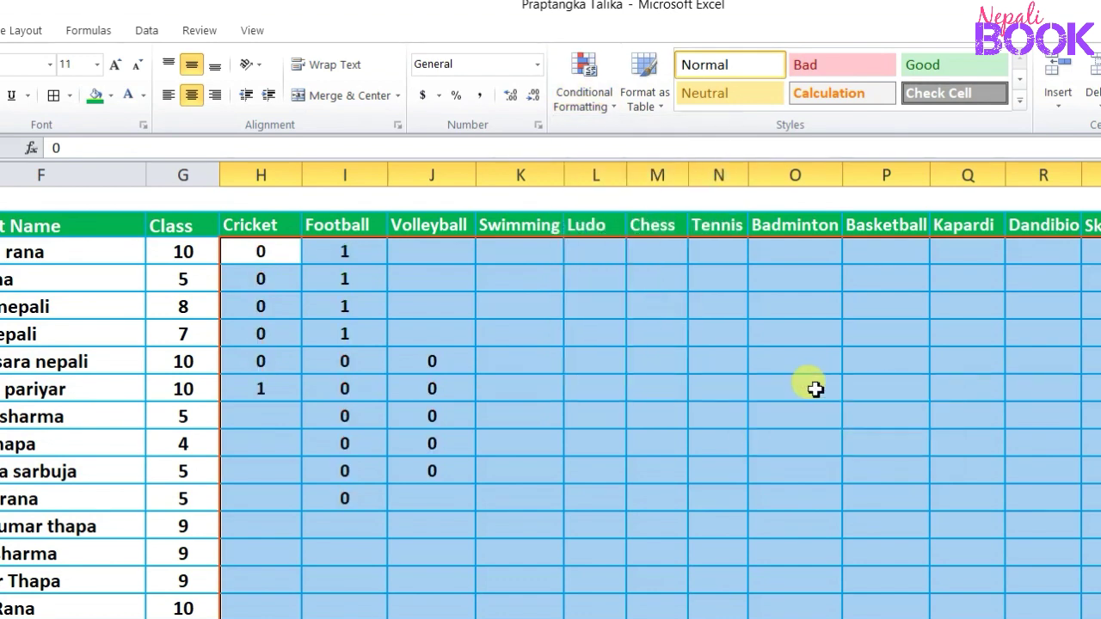
{"action": "left_click", "coordinate": [449, 413]}
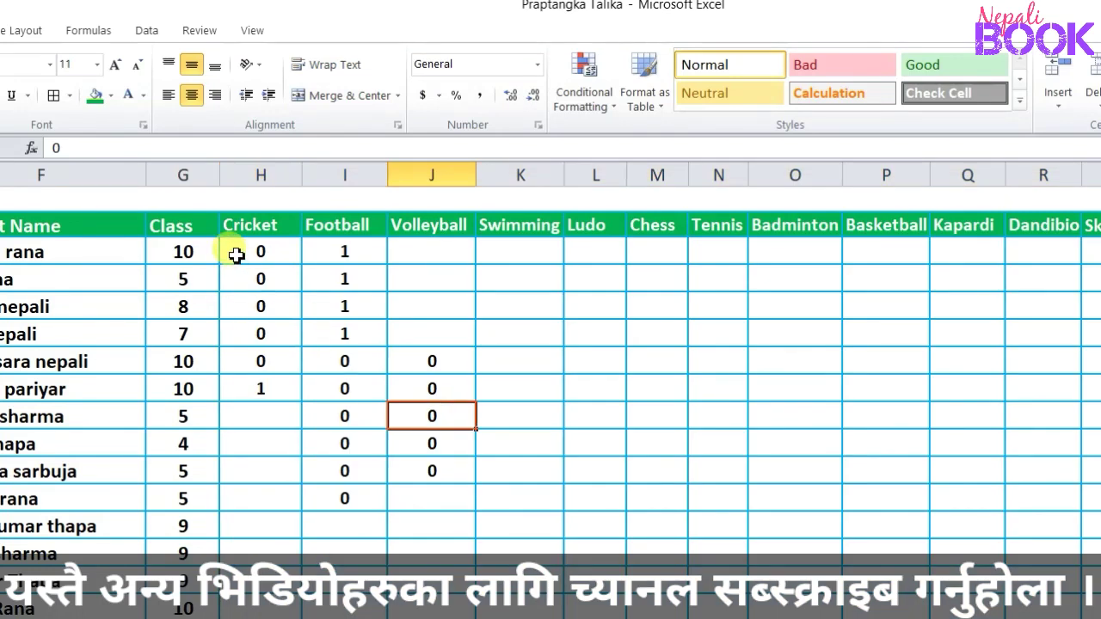
{"action": "left_click_drag", "start_coordinate": [233, 248], "coordinate": [487, 531]}
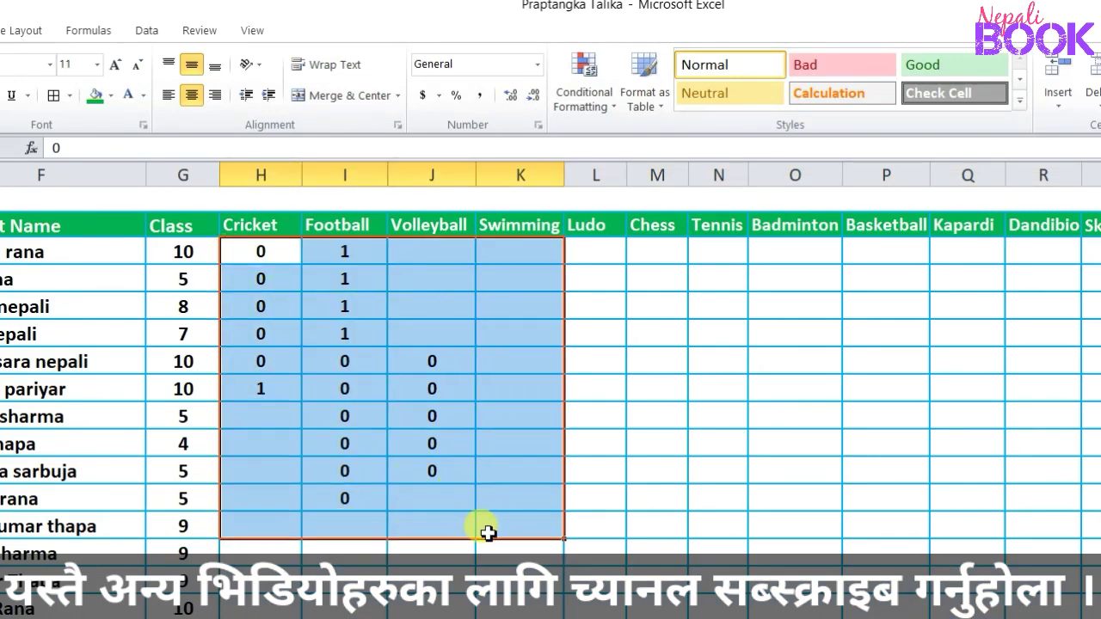
{"action": "left_click", "coordinate": [645, 469]}
{"action": "left_click", "coordinate": [661, 298]}
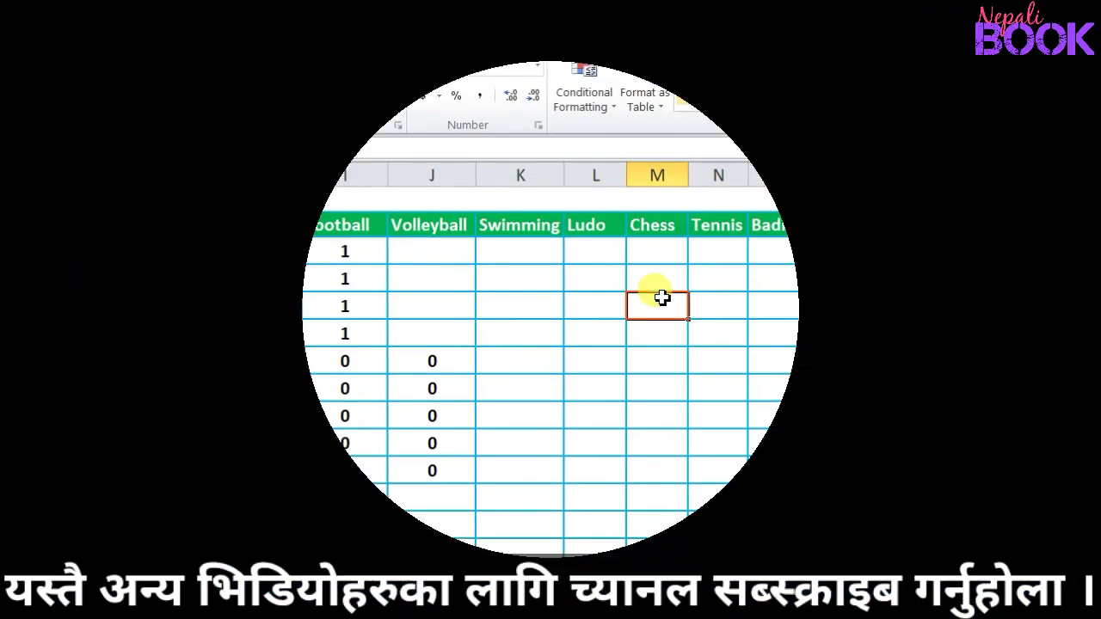